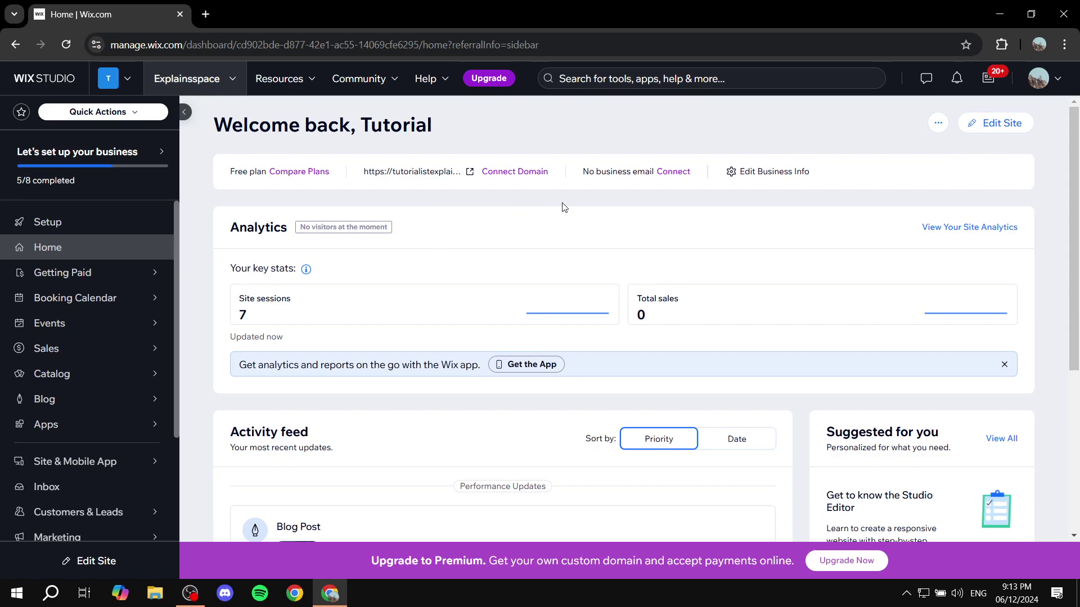
# Step: Open Google Drive in a new tab and preview test.mp3 from Suggested files
pyautogui.click(207, 14)
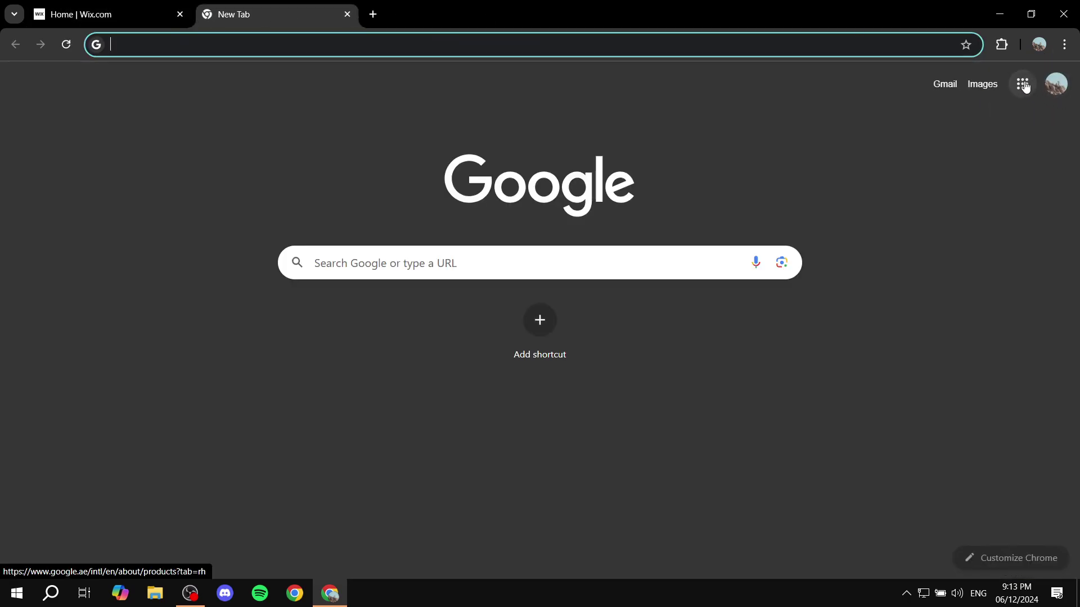
pyautogui.click(1021, 82)
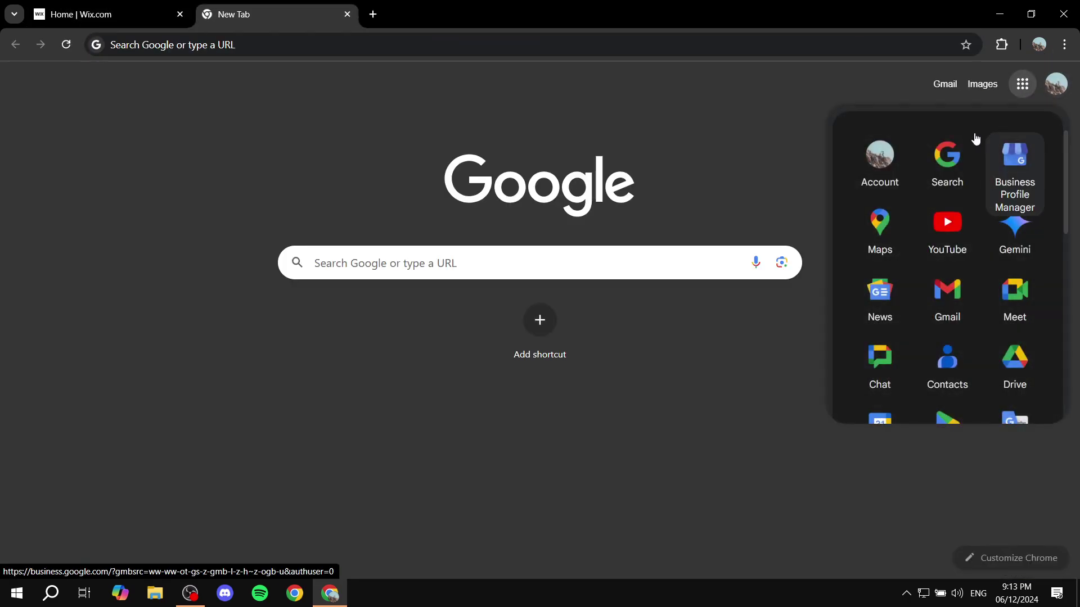
pyautogui.click(1021, 365)
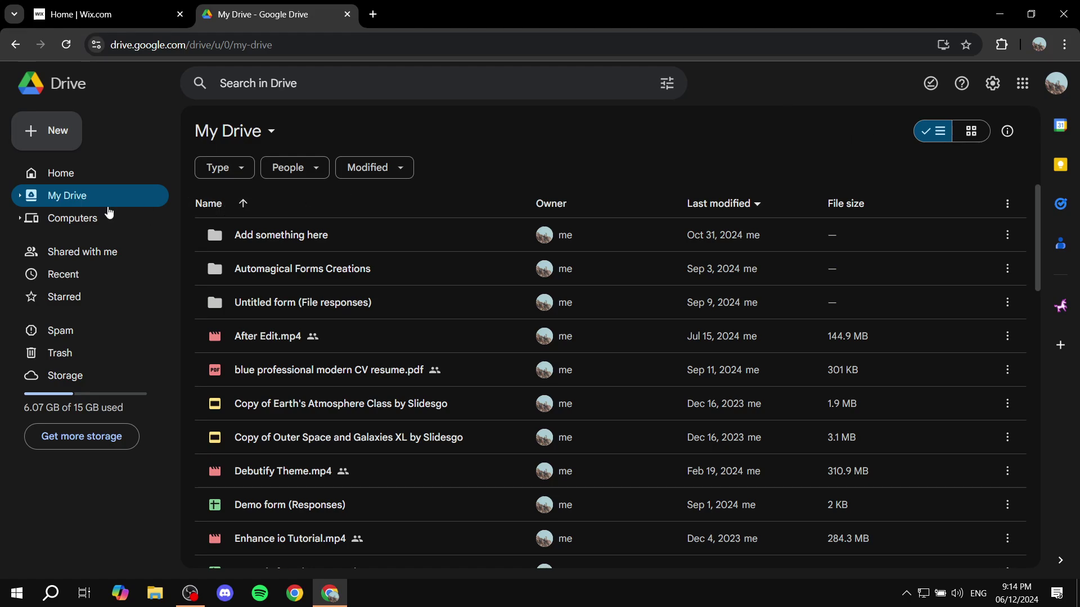
pyautogui.click(91, 218)
pyautogui.click(86, 176)
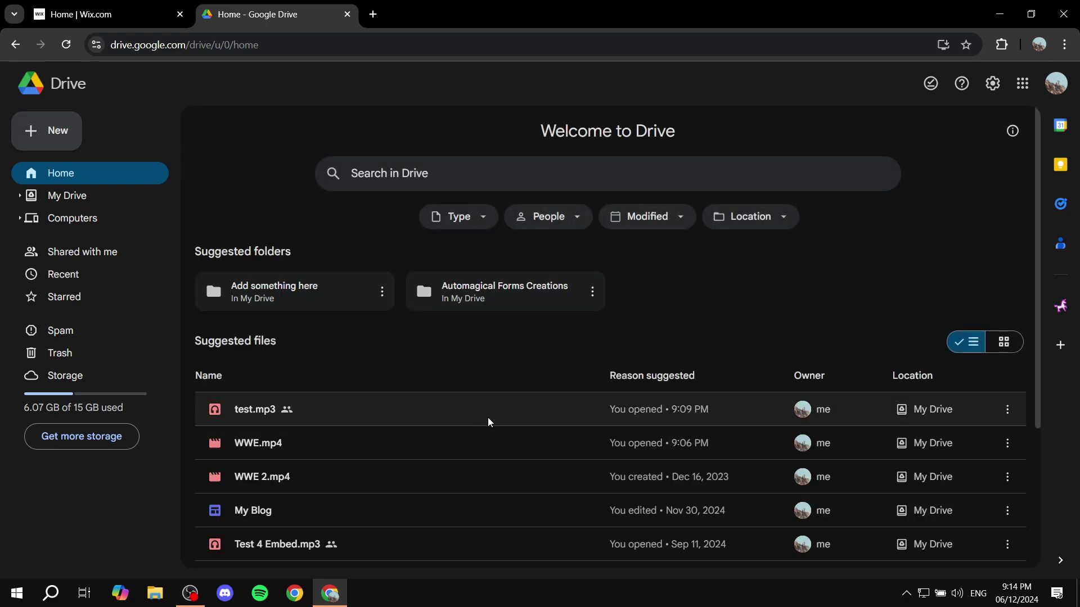
pyautogui.doubleClick(356, 410)
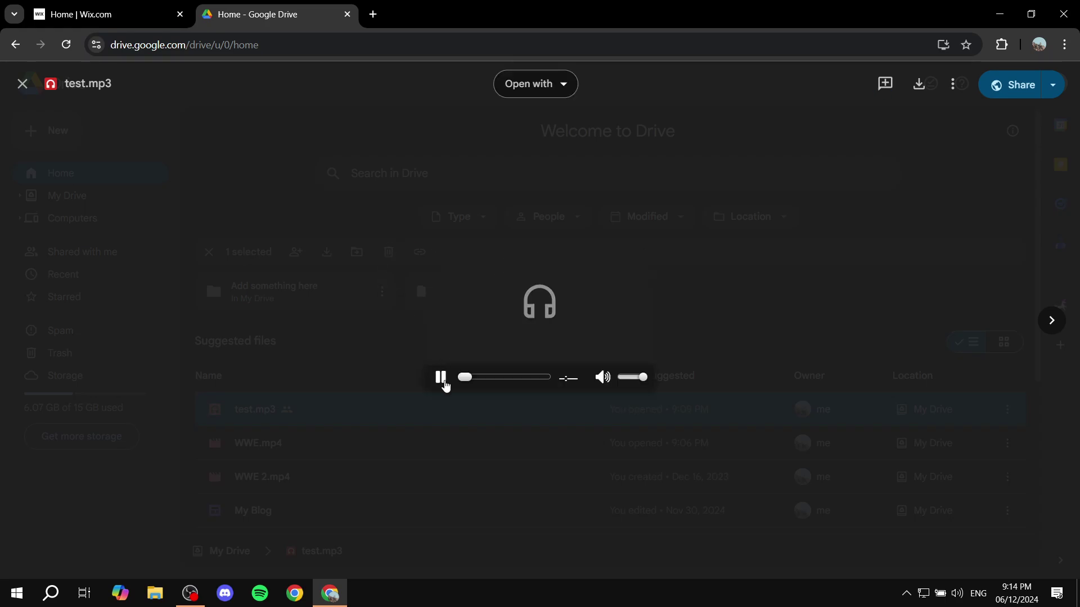
# Step: Confirm test.mp3's general access is set to anyone with the link
pyautogui.click(1020, 85)
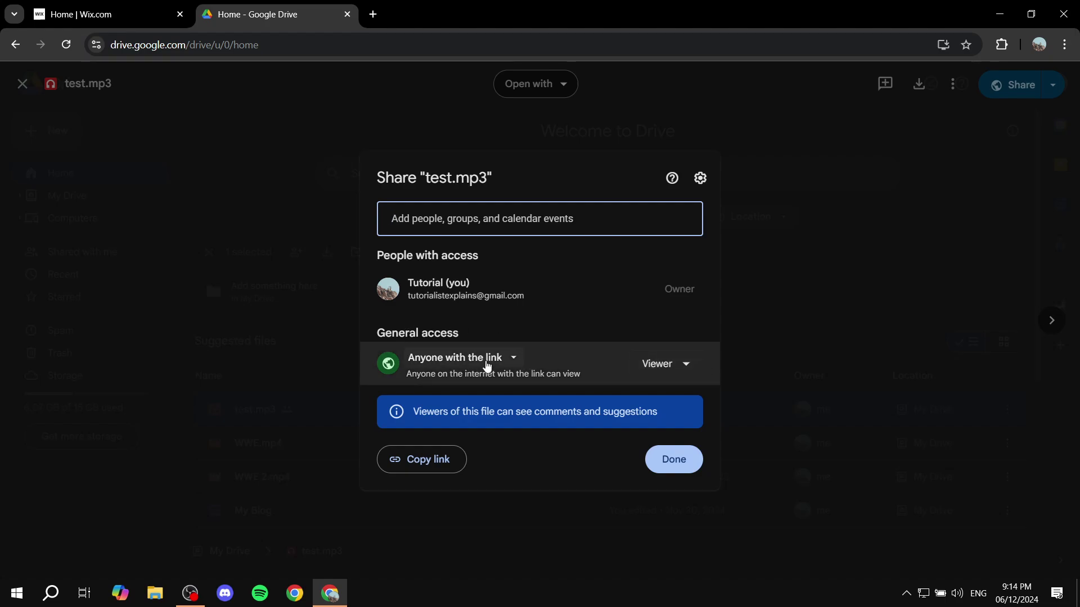
pyautogui.click(512, 358)
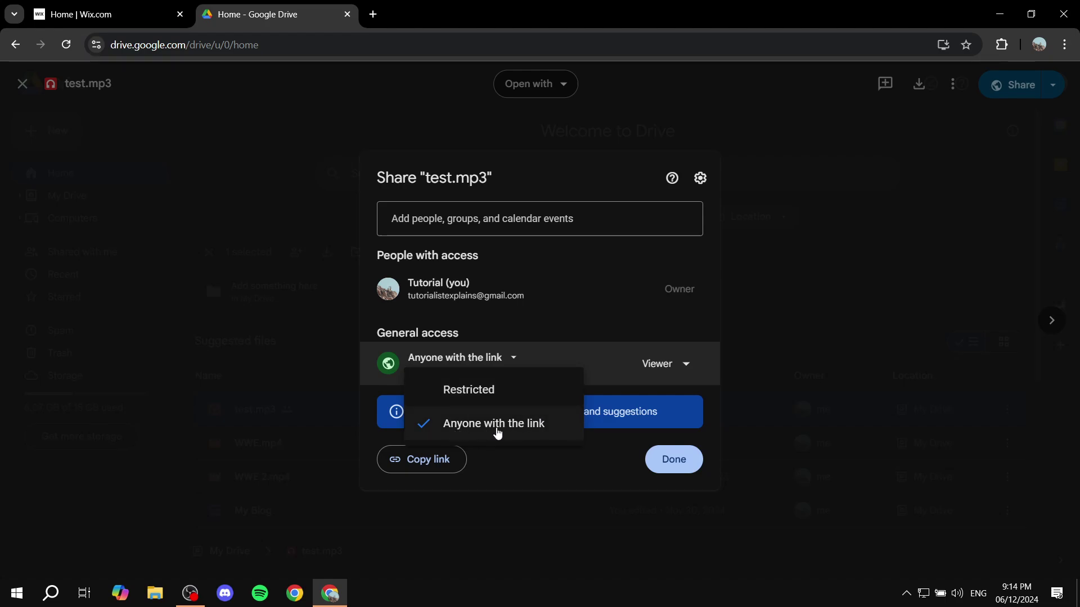
pyautogui.click(734, 228)
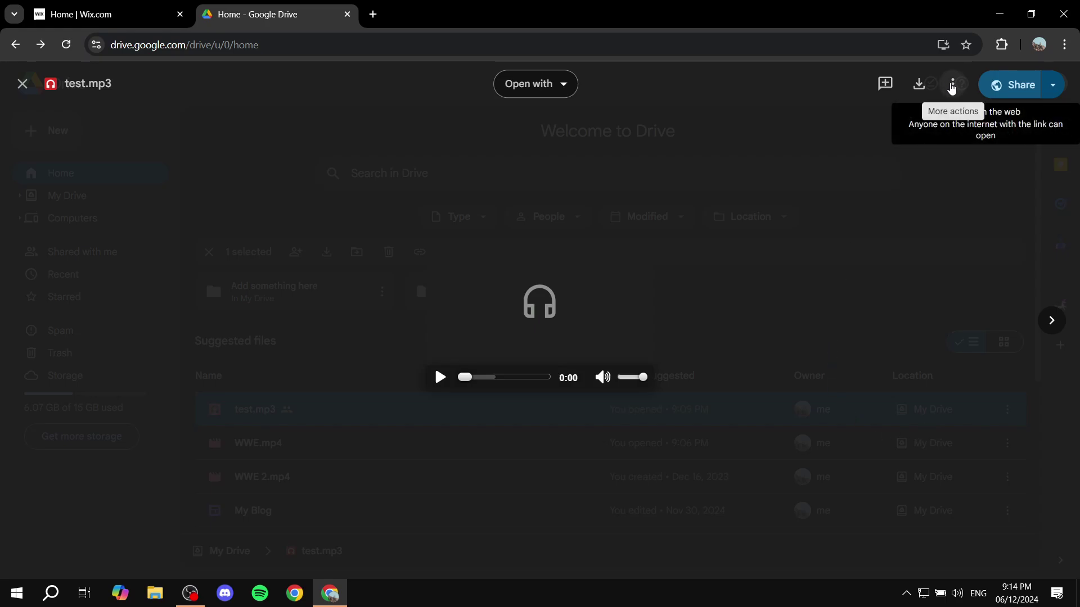
# Step: Select and copy test.mp3's iframe embed code from Embed item
pyautogui.click(952, 89)
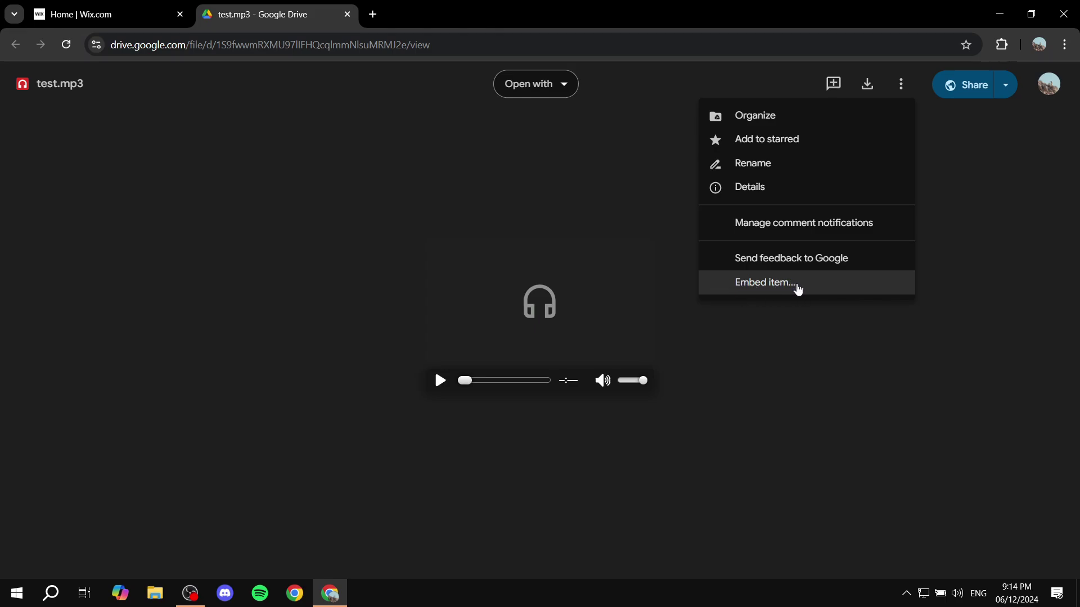
pyautogui.click(798, 289)
pyautogui.moveTo(620, 349); pyautogui.dragTo(358, 331)
pyautogui.hotkey('ctrl', 'c')
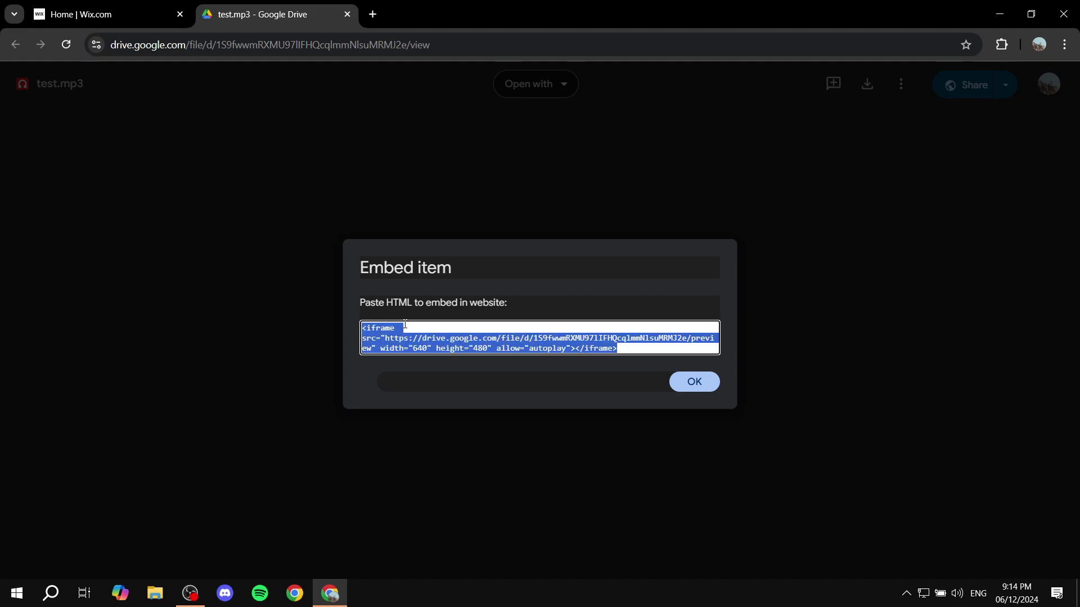
pyautogui.click(704, 383)
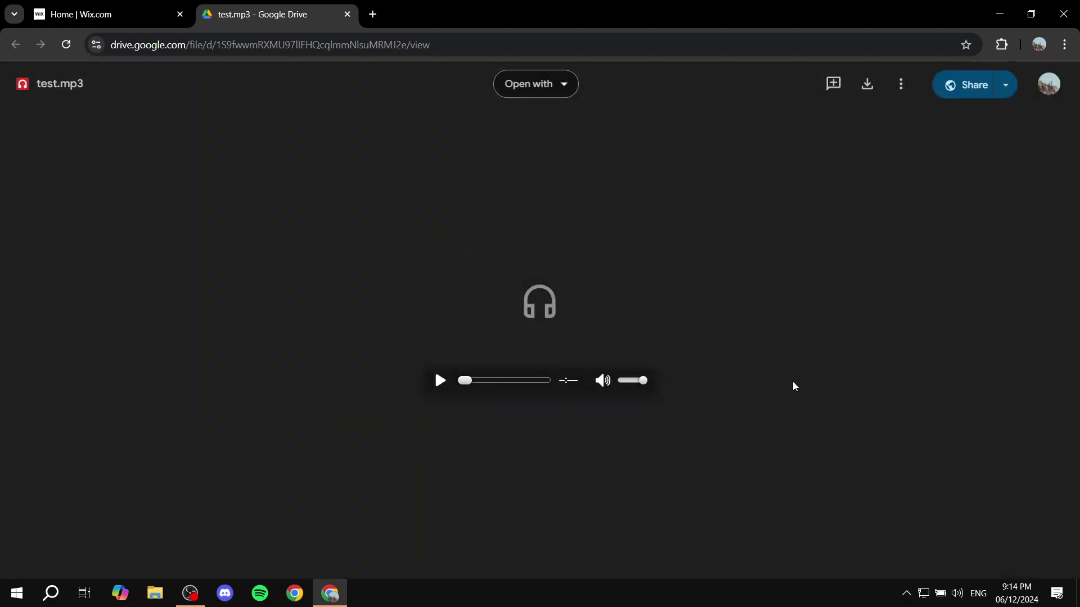
# Step: Close the Drive tab and open the Master Space and Planets Theme post for editing
pyautogui.click(347, 14)
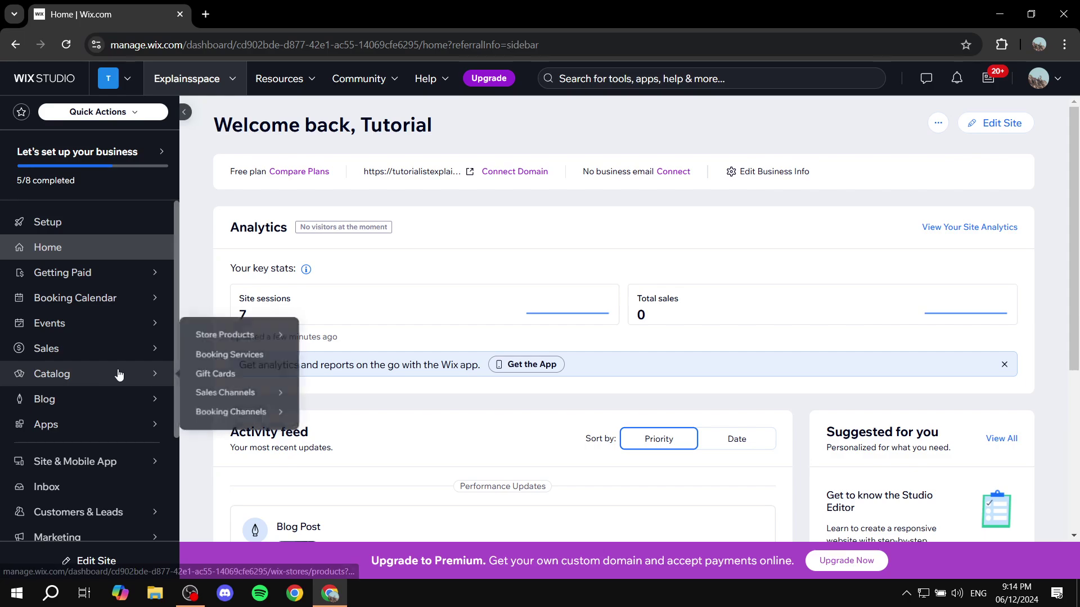
pyautogui.click(92, 397)
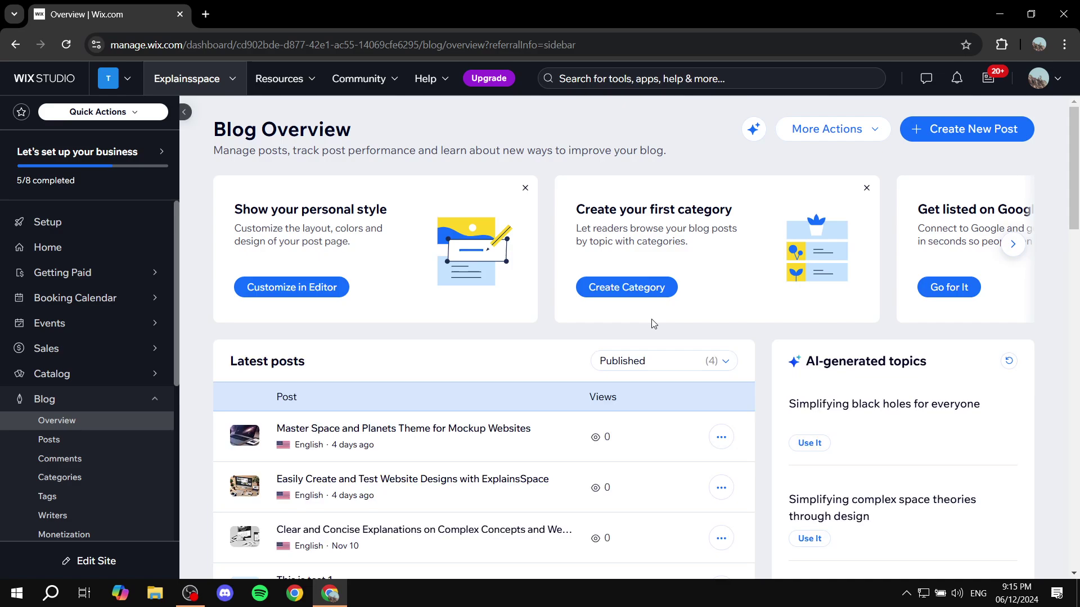
pyautogui.scroll(-1, 651, 418)
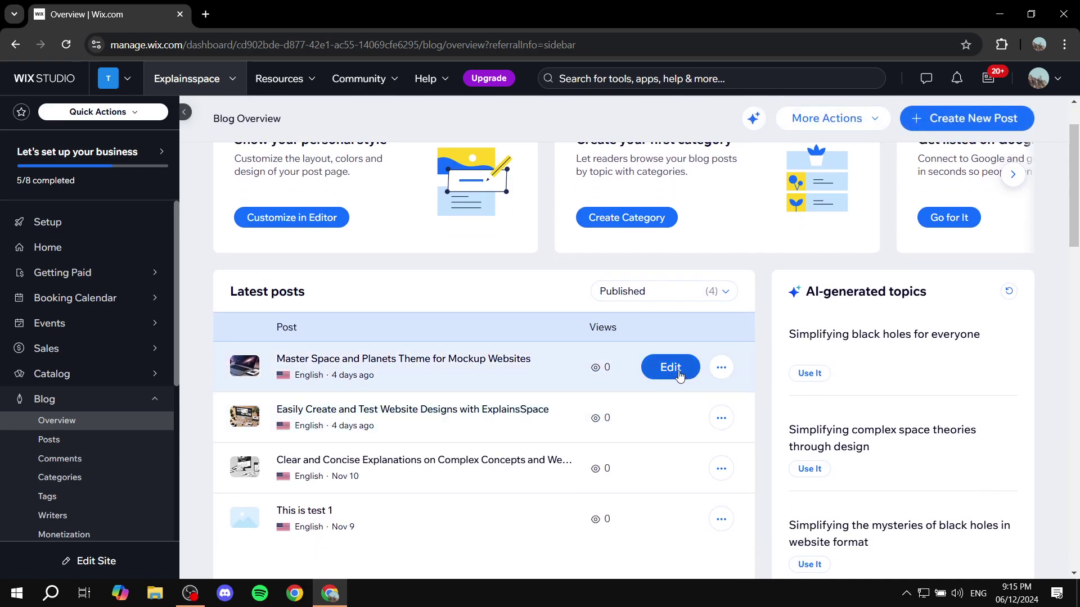
pyautogui.click(675, 371)
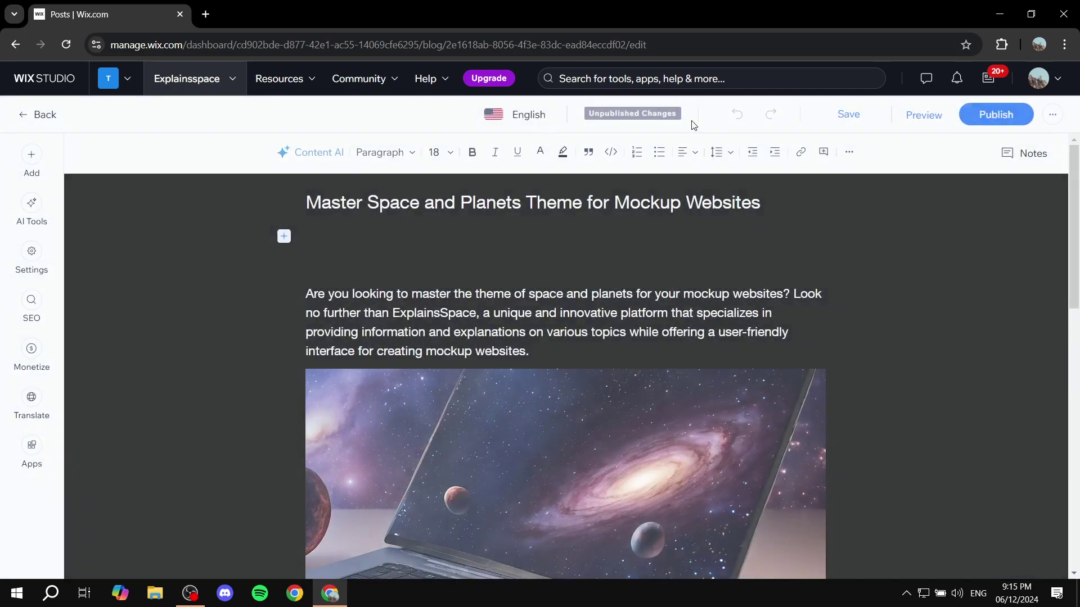
pyautogui.scroll(-10, 487, 402)
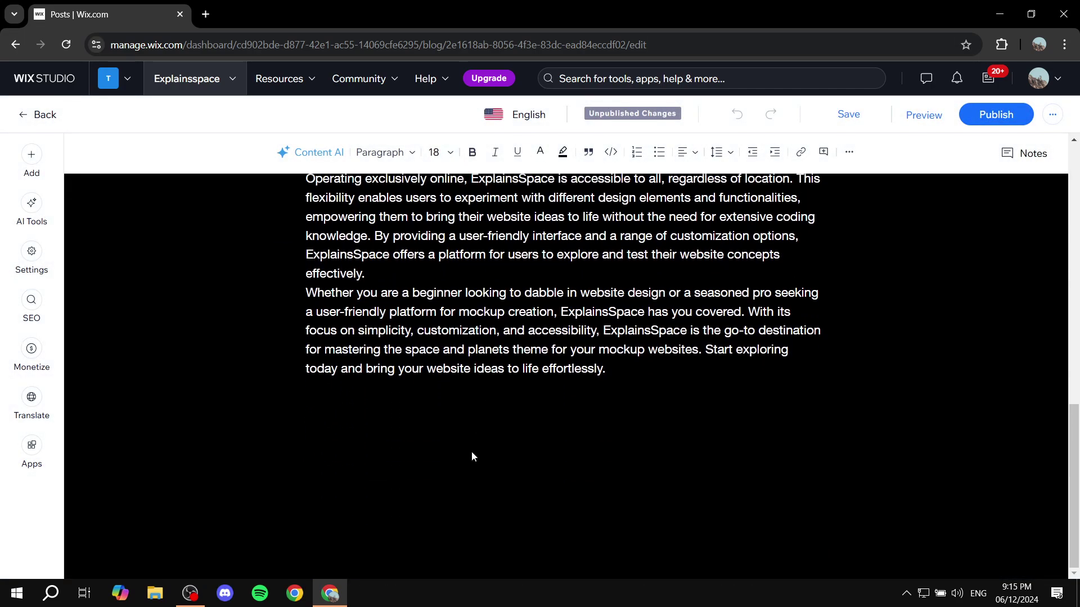
# Step: Insert an HTML code embed at the top of the post and select it
pyautogui.click(31, 155)
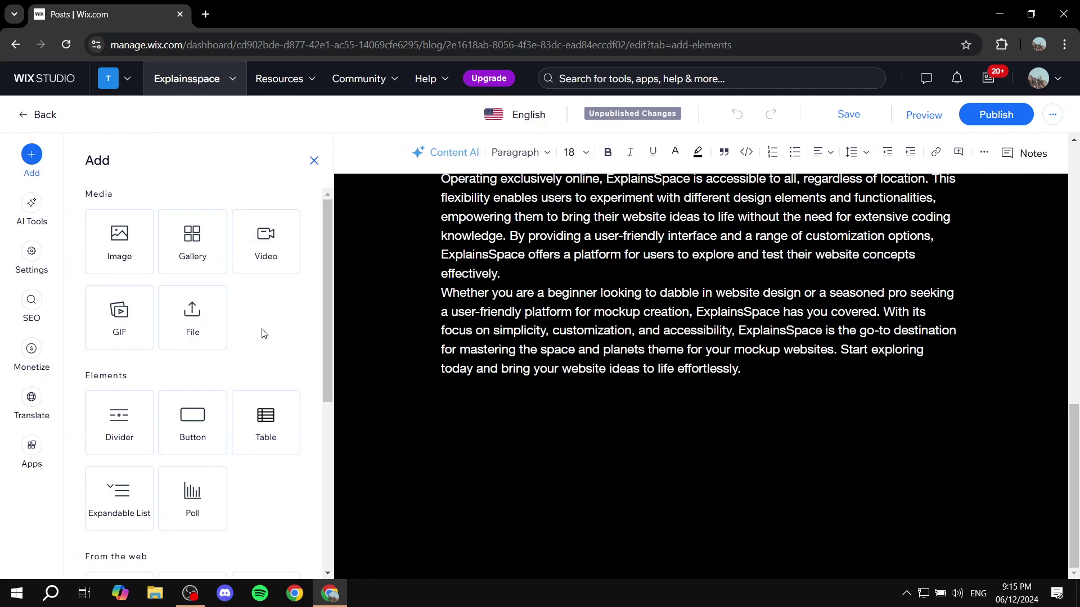
pyautogui.scroll(-3, 263, 334)
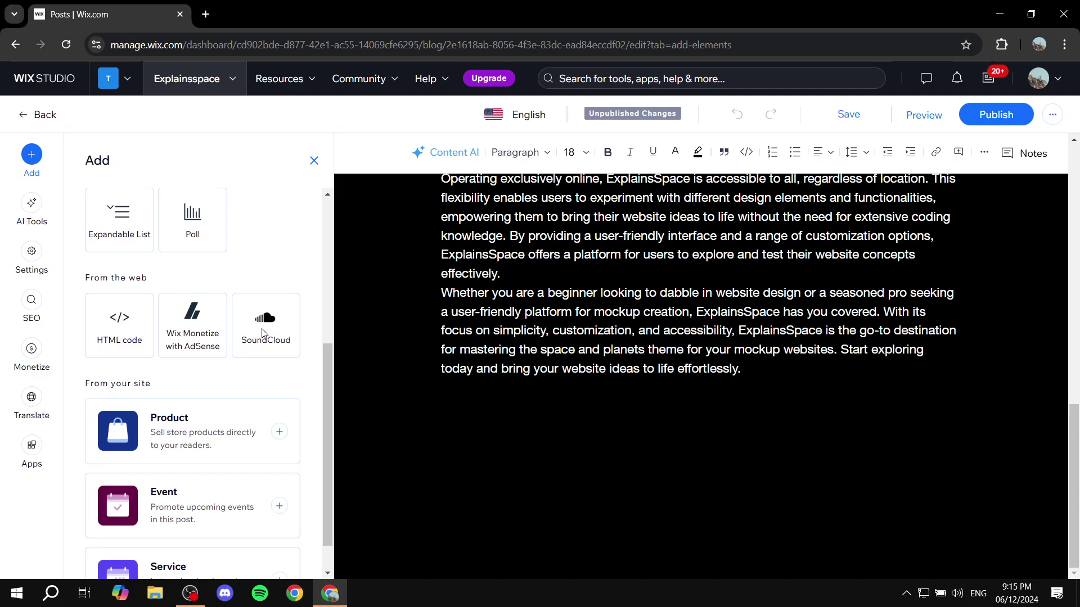
pyautogui.moveTo(119, 335); pyautogui.dragTo(479, 401)
pyautogui.click(119, 316)
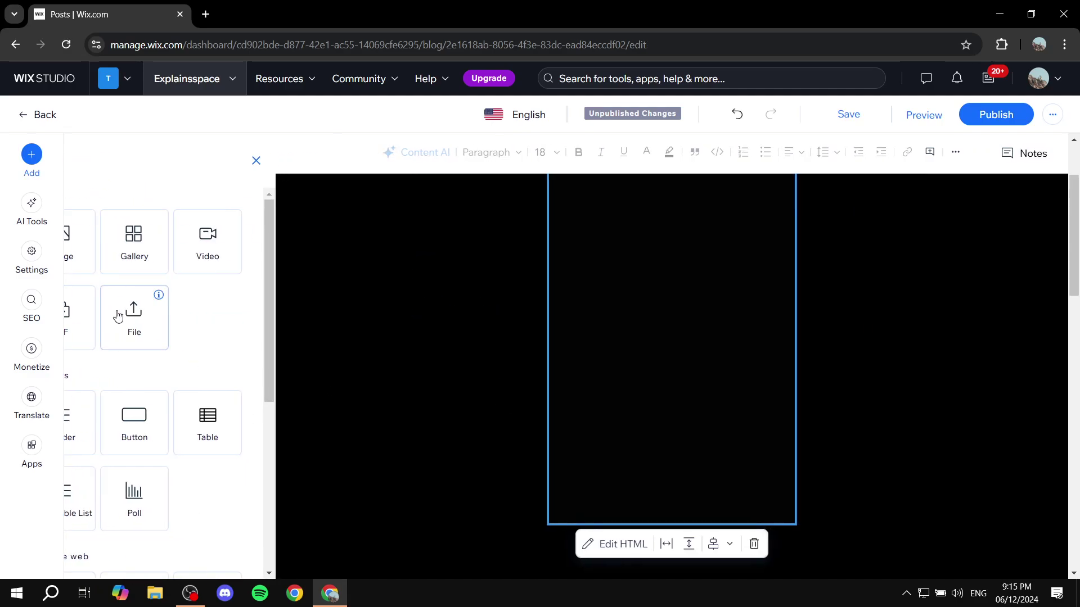
pyautogui.click(607, 349)
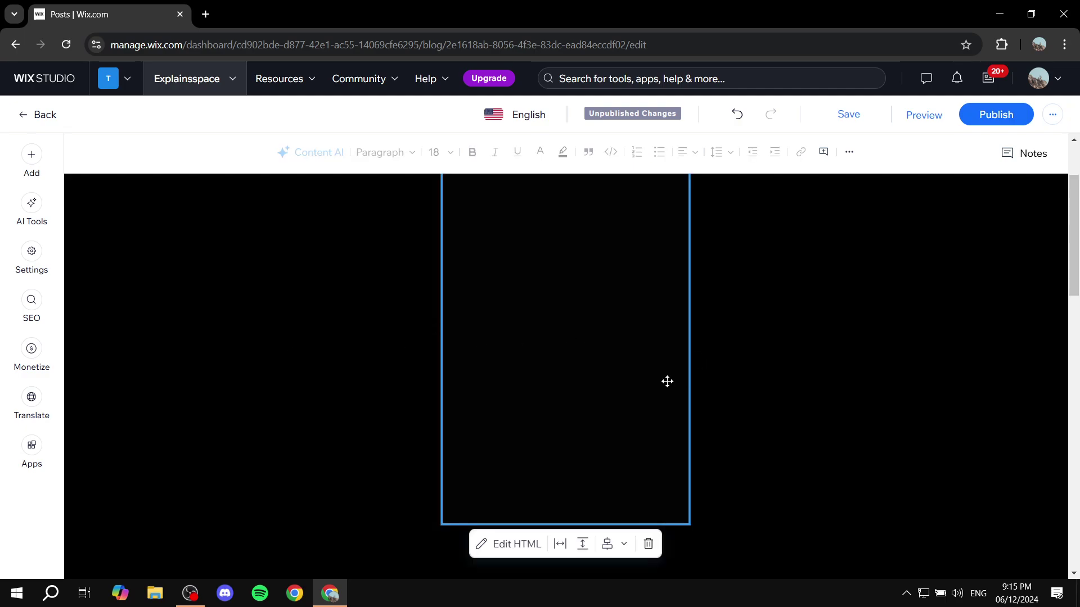
pyautogui.scroll(2, 692, 265)
pyautogui.scroll(-2, 582, 296)
pyautogui.scroll(1, 584, 297)
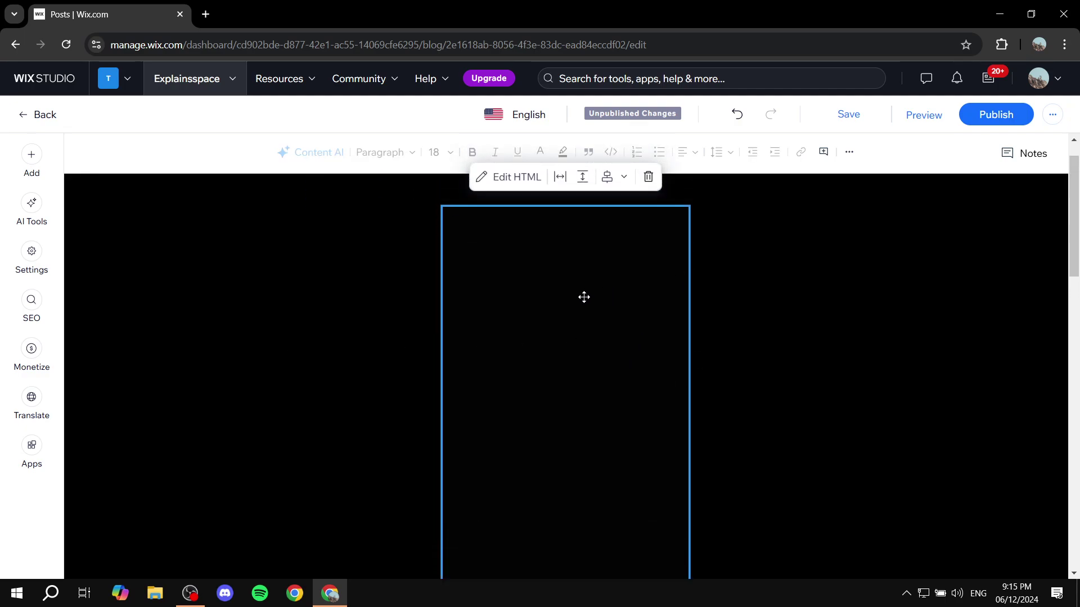
pyautogui.scroll(1, 549, 270)
# Step: Paste the Drive iframe into the embed's code box and set its height to 80
pyautogui.click(508, 233)
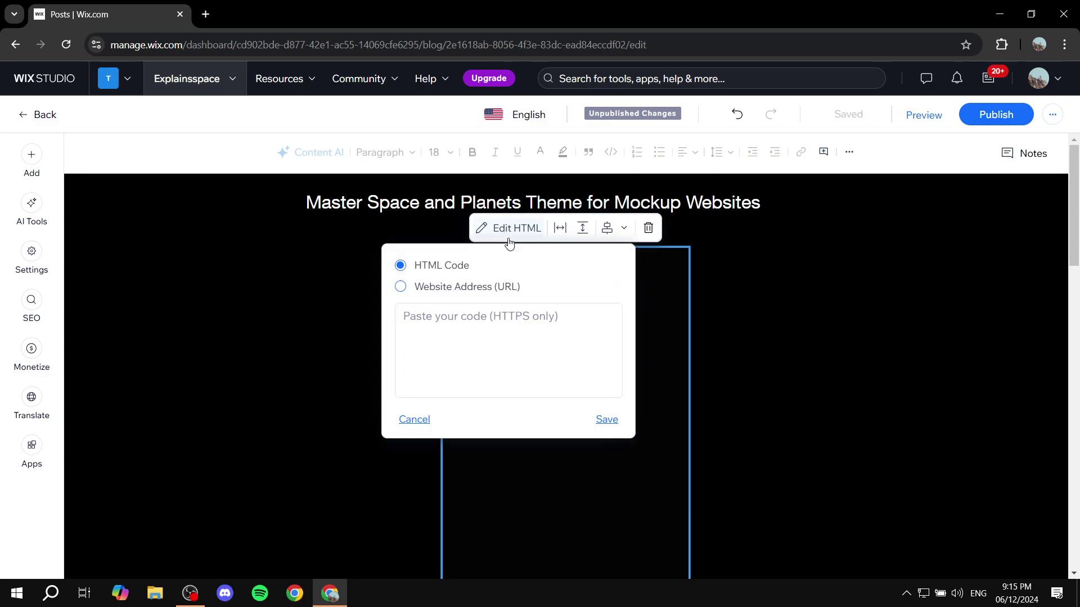
pyautogui.click(477, 318)
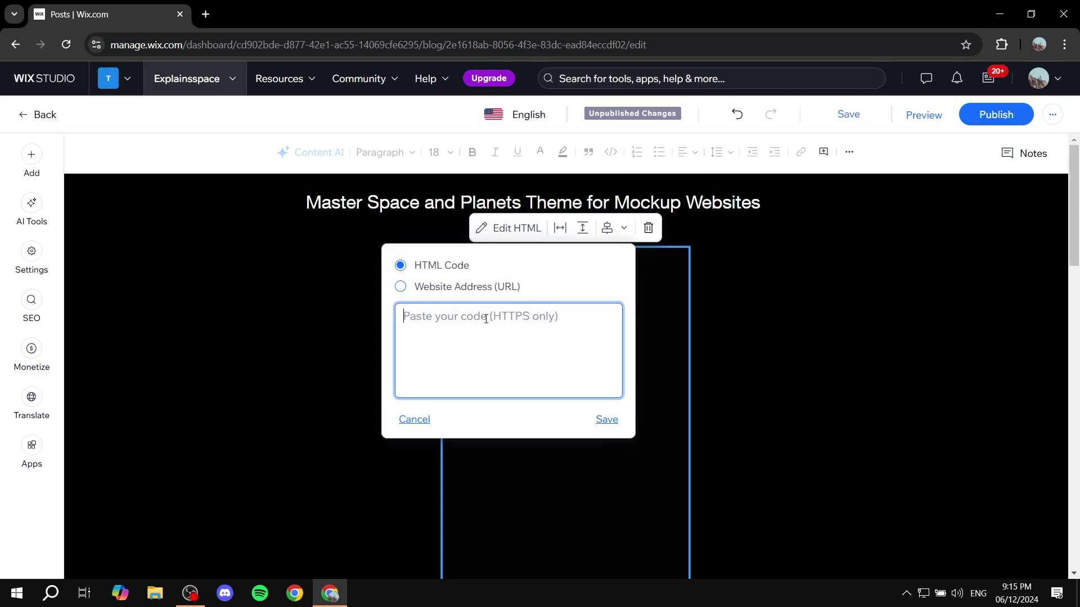
pyautogui.hotkey('ctrl', 'v')
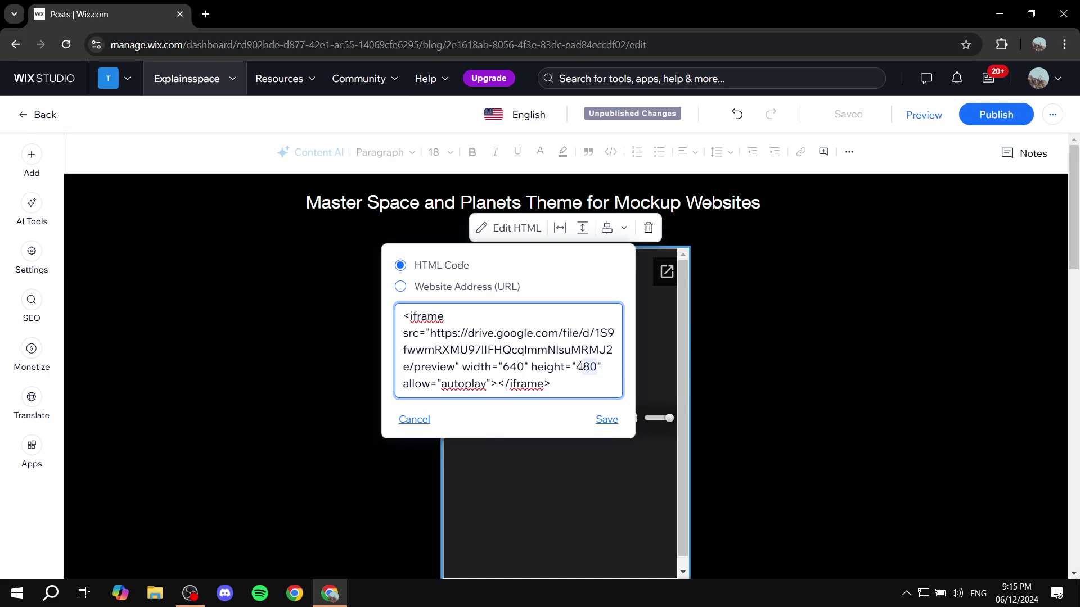
pyautogui.doubleClick(579, 367)
pyautogui.press('BackSpace')
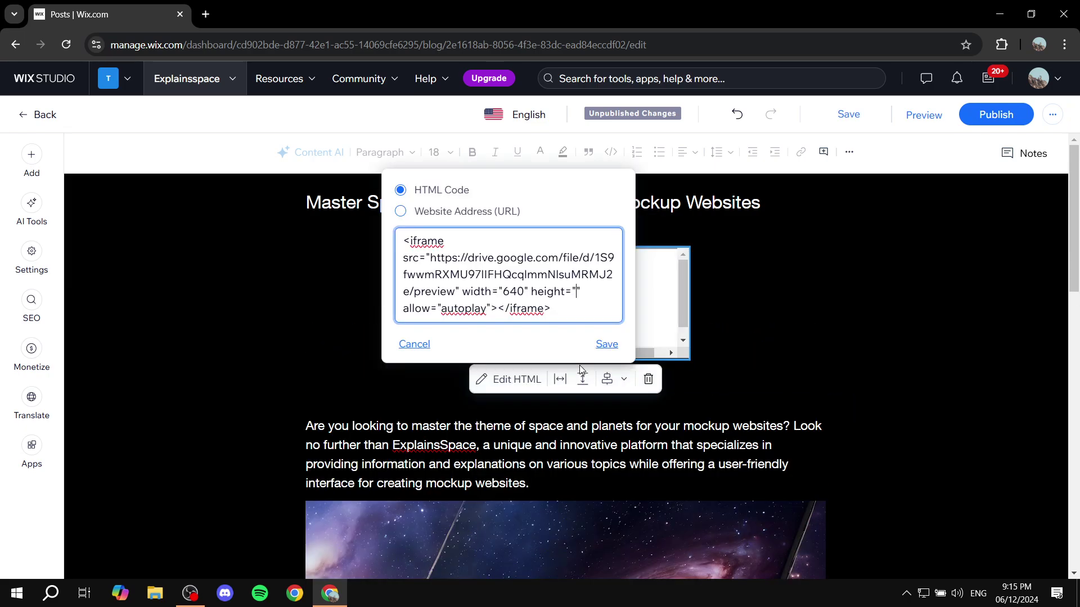
pyautogui.write('50')
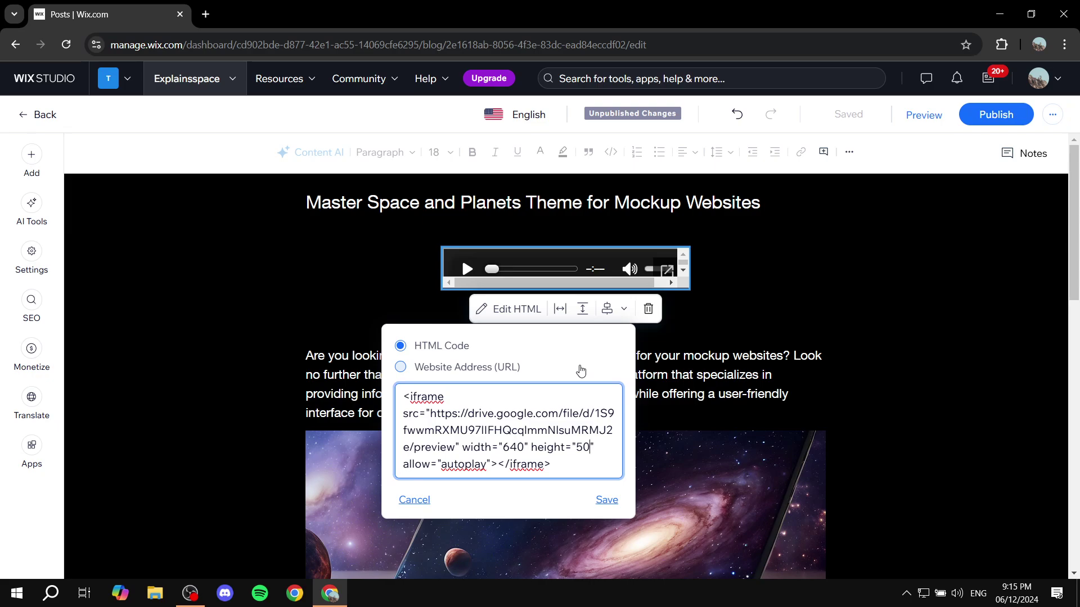
pyautogui.press('BackSpace')
pyautogui.press('BackSpace')
pyautogui.write('80')
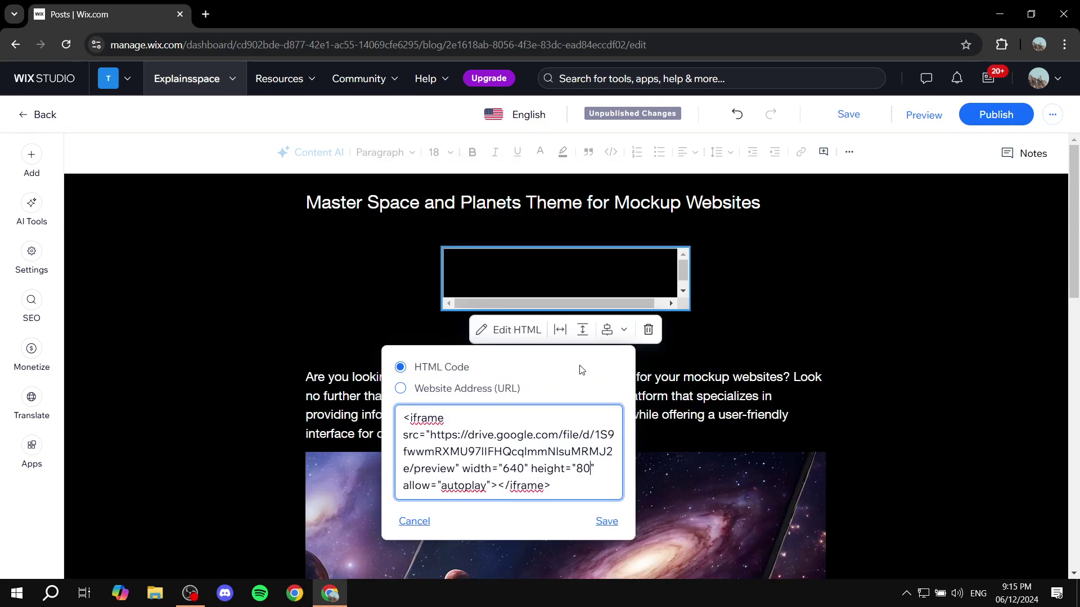
# Step: Save the Drive embed code and stretch the player to full column width
pyautogui.click(607, 520)
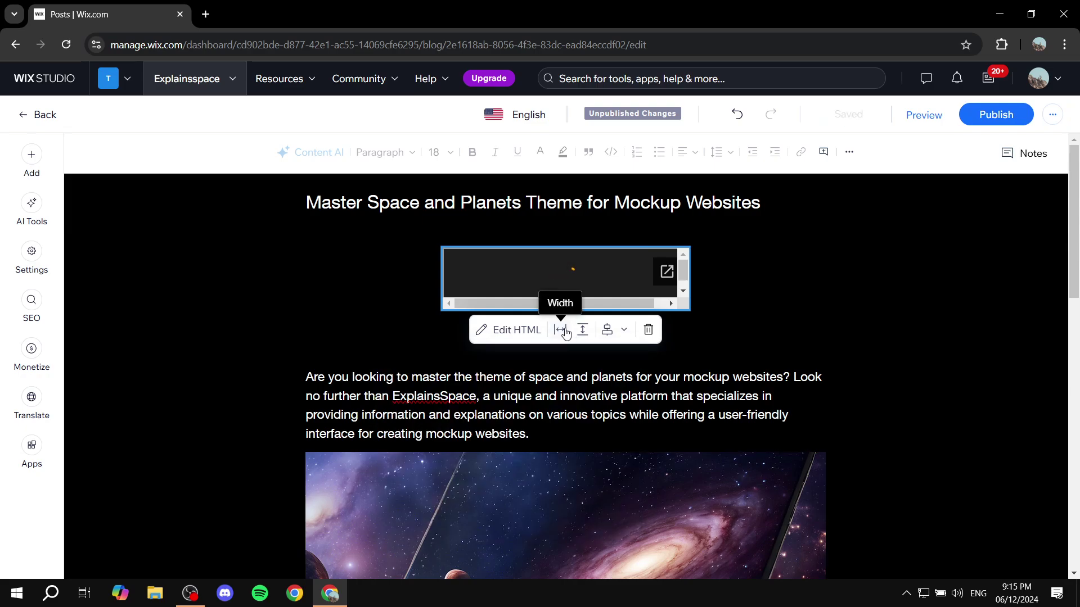
pyautogui.click(559, 330)
pyautogui.moveTo(509, 377); pyautogui.dragTo(625, 378)
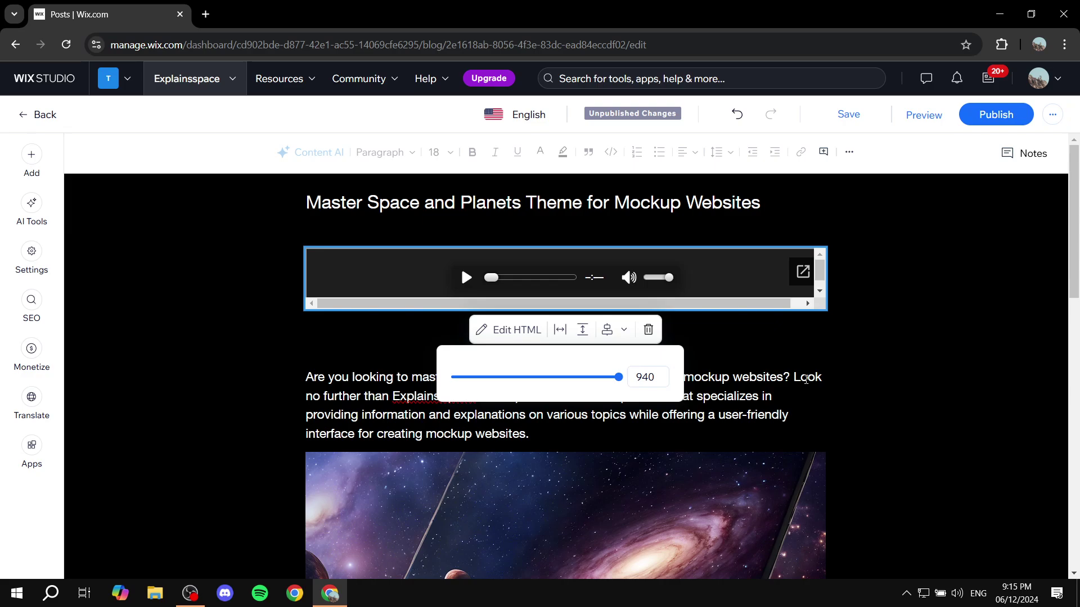
# Step: Move the audio player below the opening paragraph and delete the empty HTML block
pyautogui.click(864, 302)
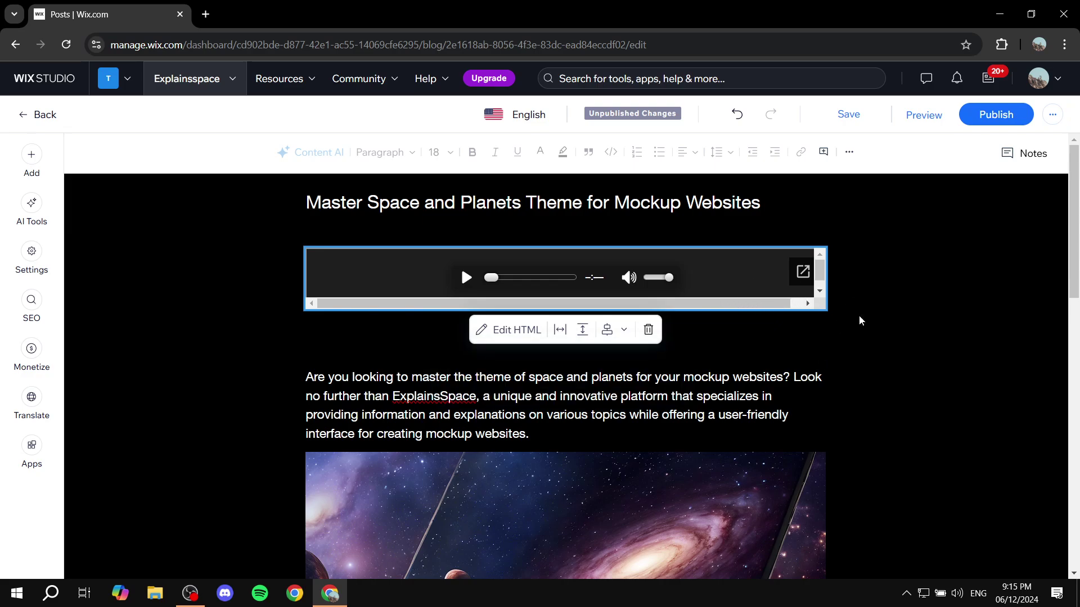
pyautogui.moveTo(705, 283)
pyautogui.mouseDown()
pyautogui.moveTo(711, 460)
pyautogui.moveTo(727, 437)
pyautogui.mouseUp()
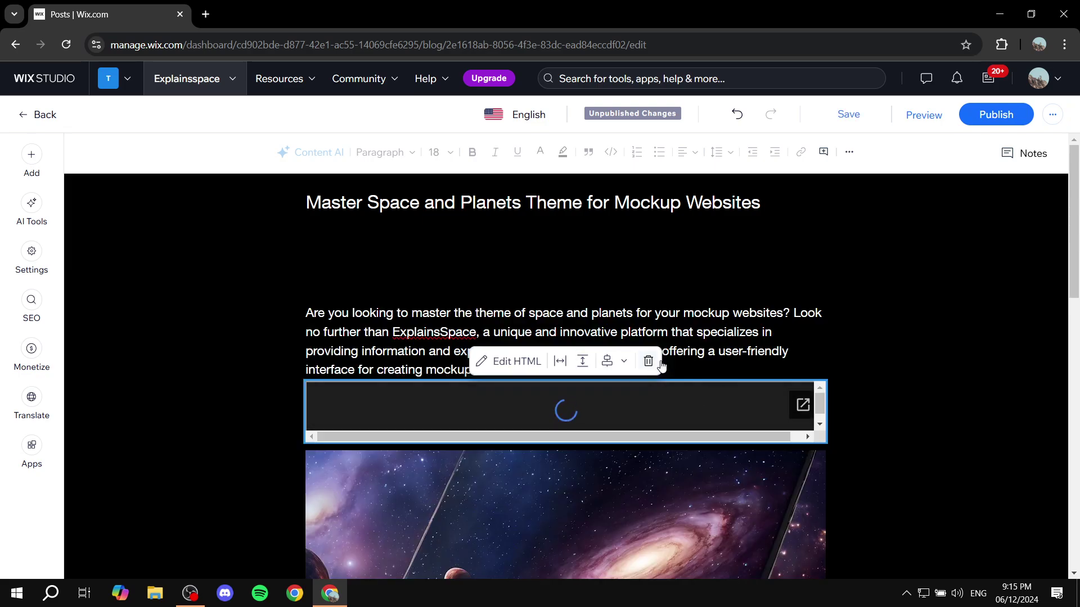
pyautogui.click(649, 363)
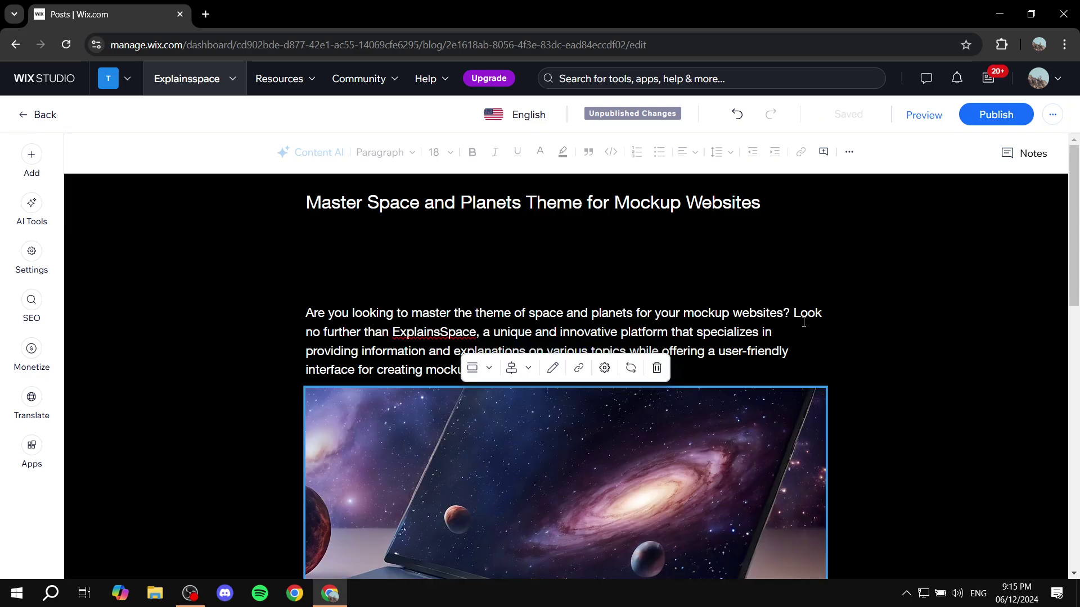
pyautogui.scroll(-5, 880, 324)
pyautogui.scroll(-2, 852, 437)
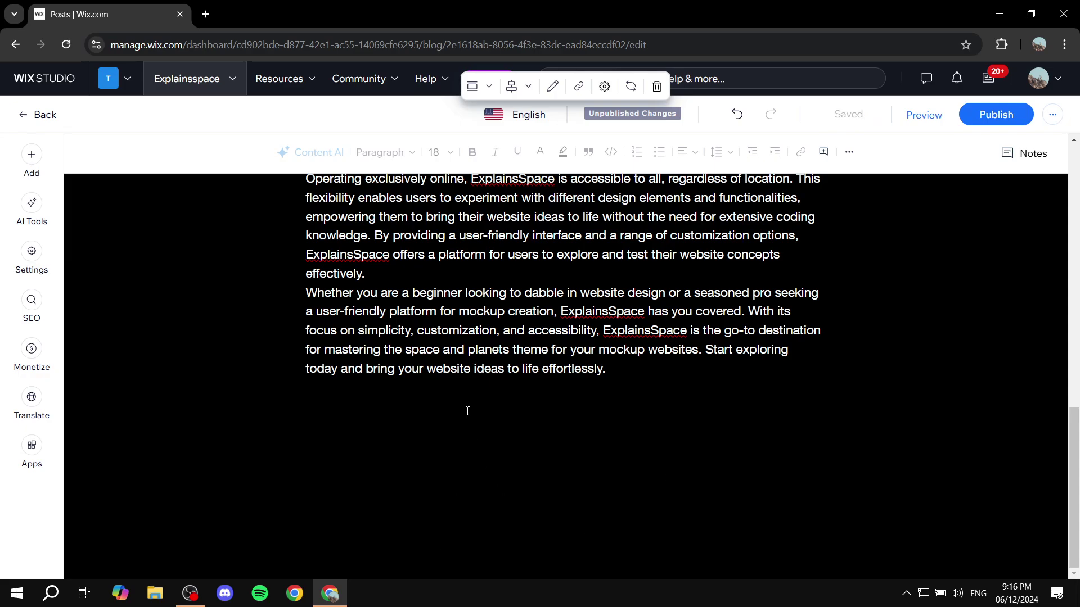
# Step: Go to elfsight.com and bring up the dashboard's widget Catalog
pyautogui.click(205, 14)
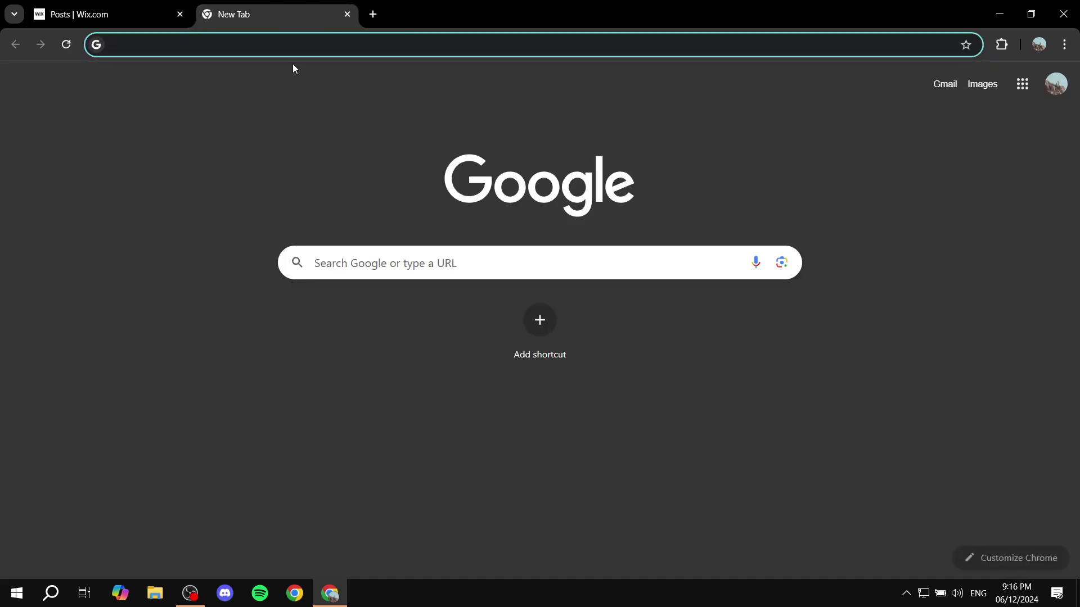
pyautogui.write('elf')
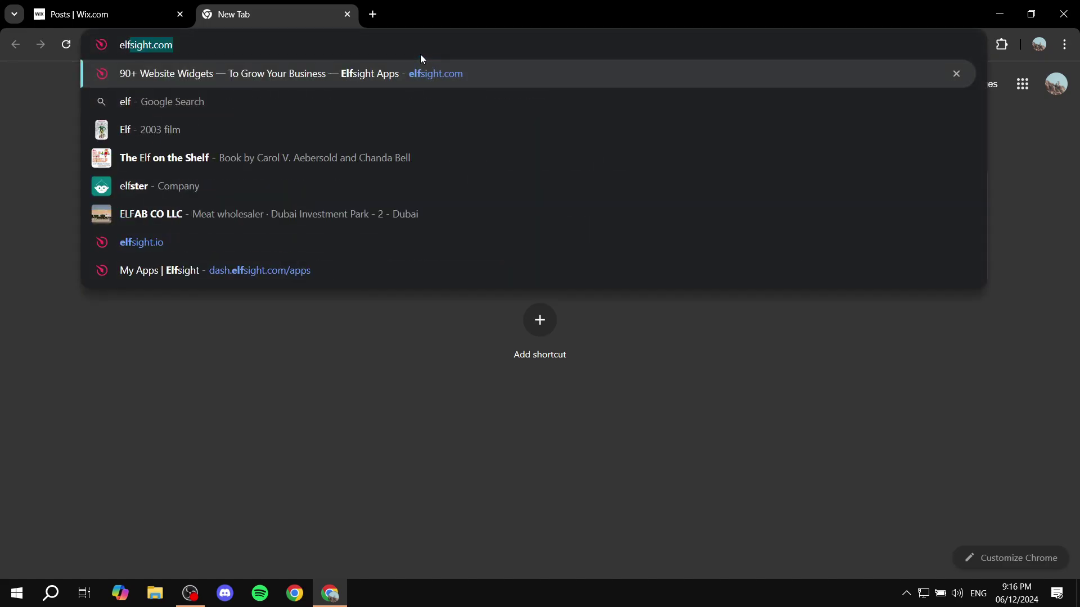
pyautogui.press('Return')
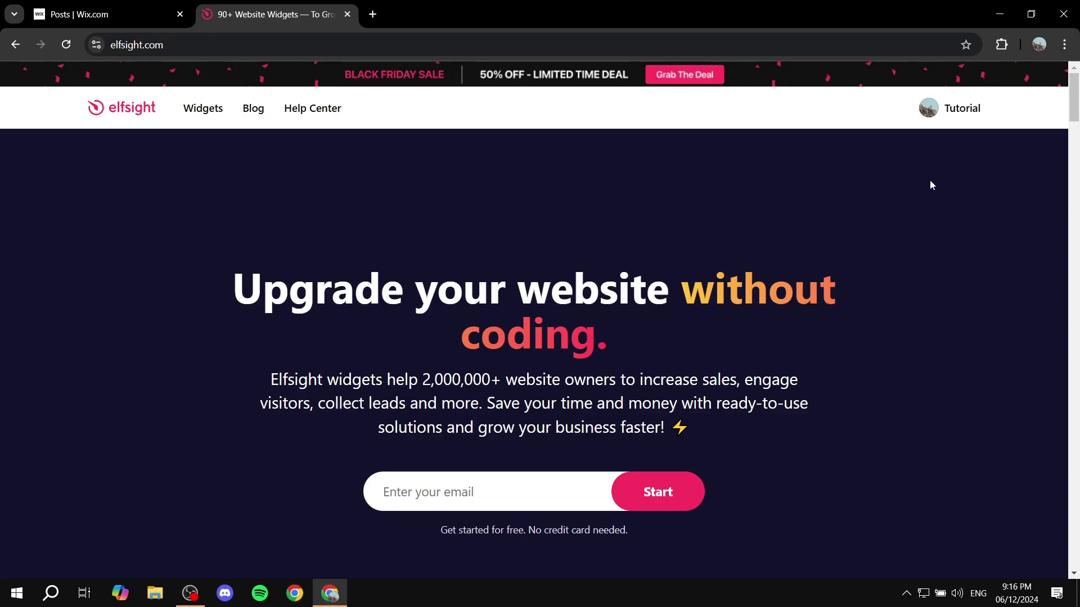
pyautogui.click(932, 118)
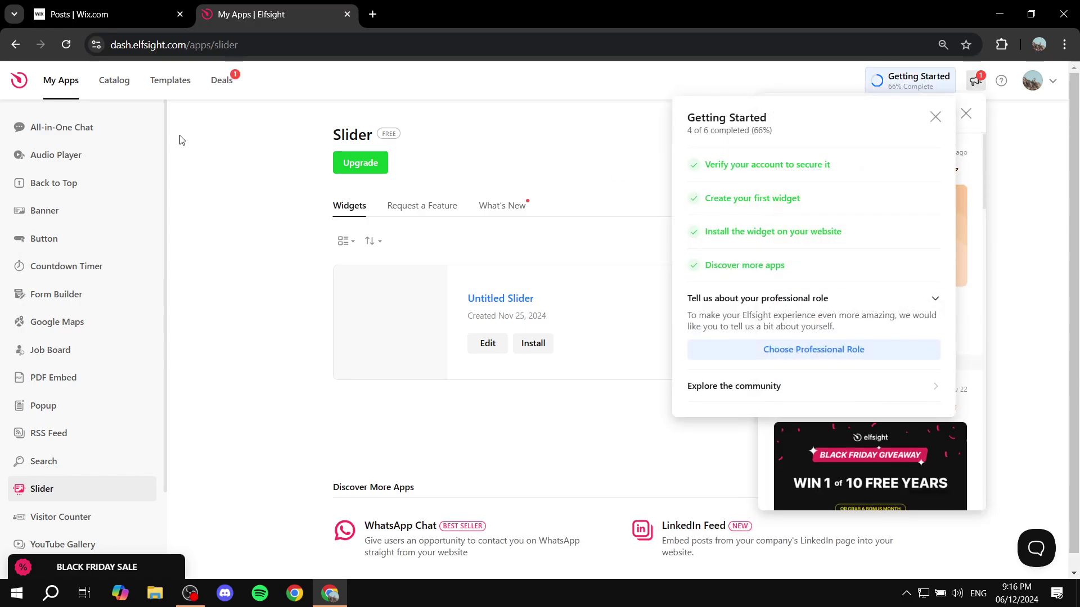
pyautogui.click(116, 81)
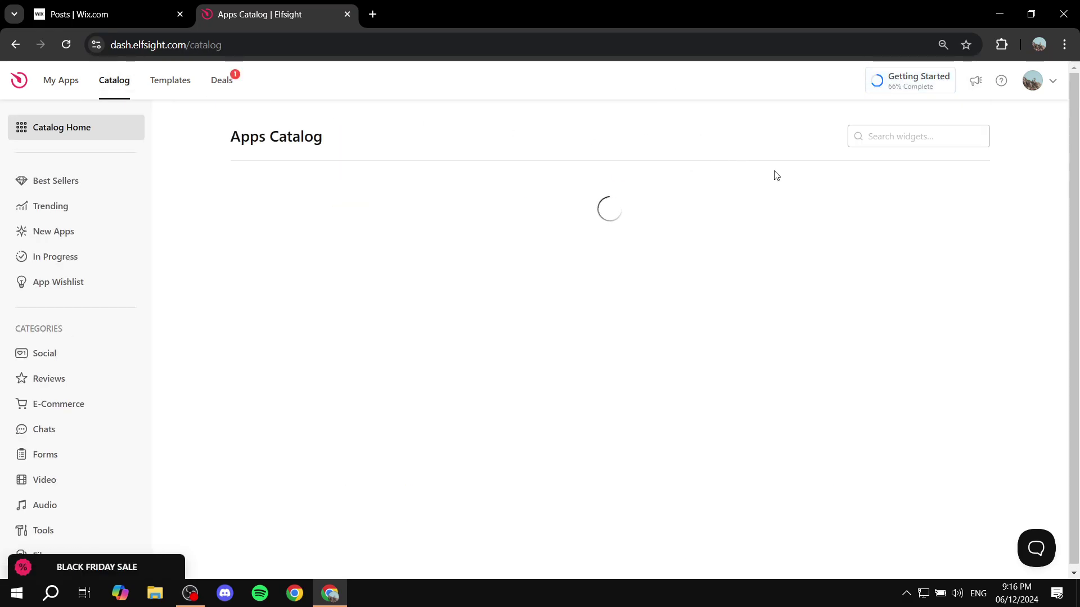
pyautogui.click(898, 137)
pyautogui.write('audi')
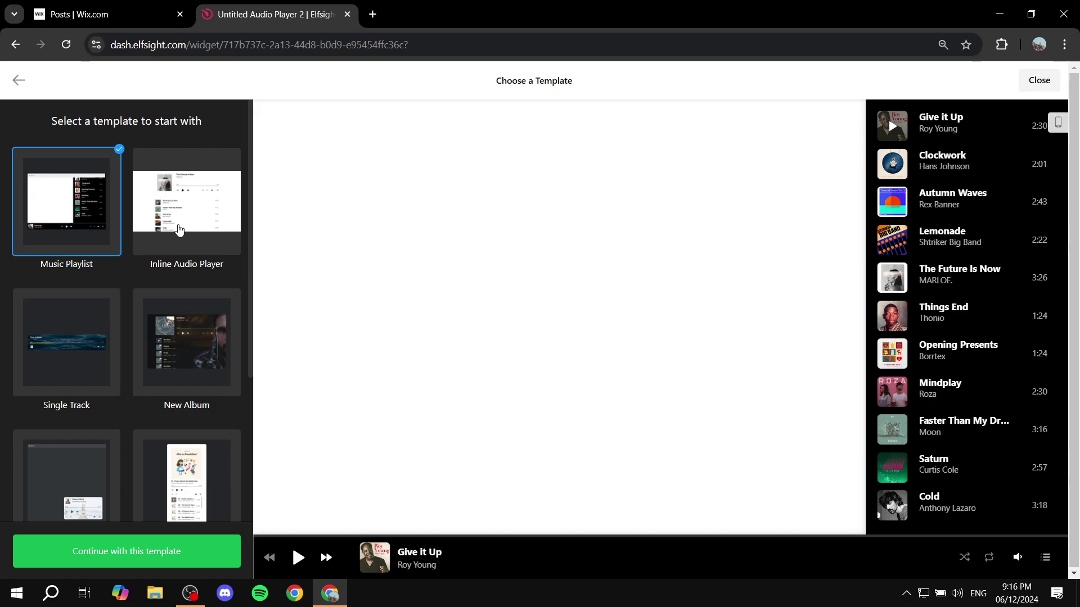
pyautogui.click(199, 363)
pyautogui.scroll(-2, 200, 363)
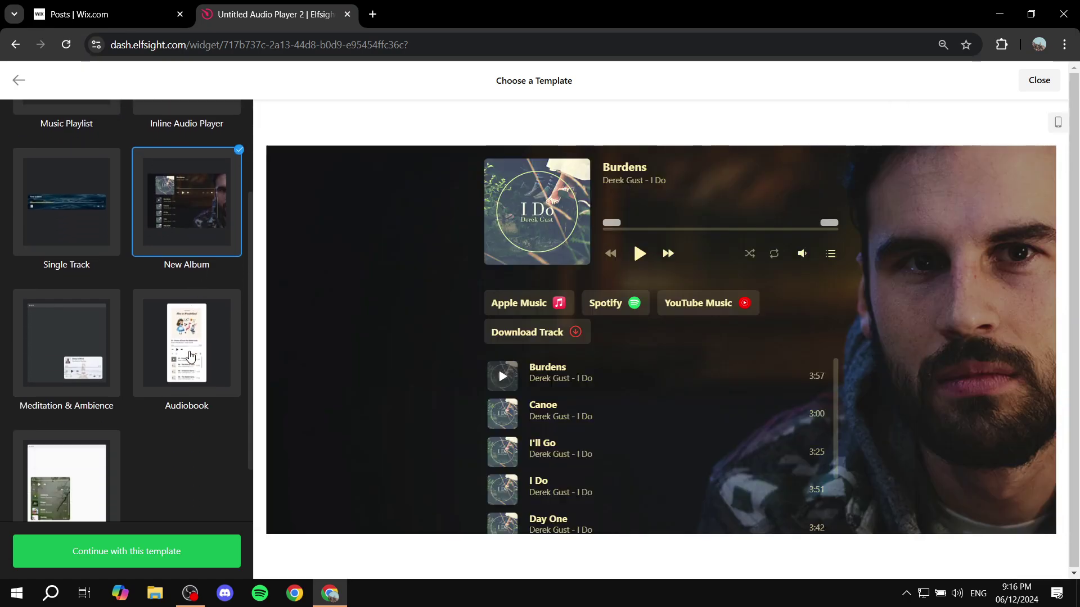
pyautogui.click(187, 348)
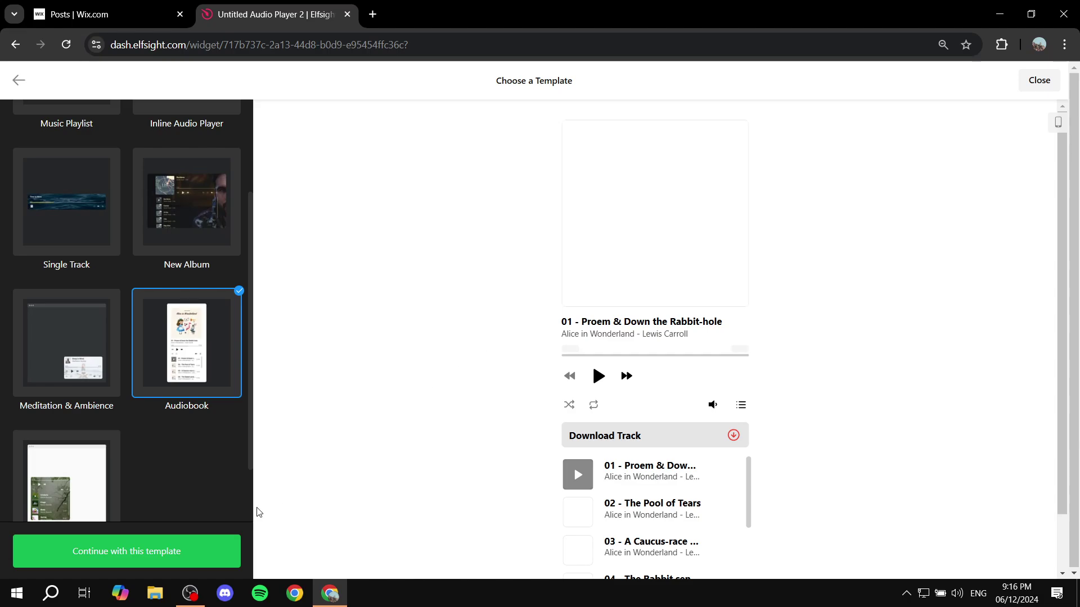
pyautogui.click(187, 559)
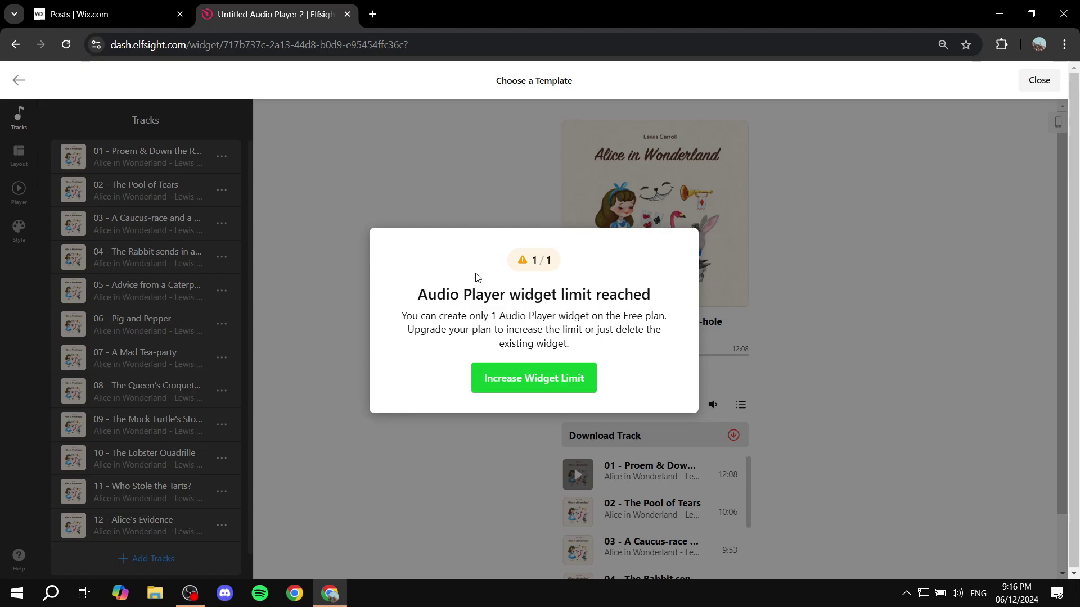
pyautogui.moveTo(475, 276); pyautogui.dragTo(637, 267)
pyautogui.click(19, 80)
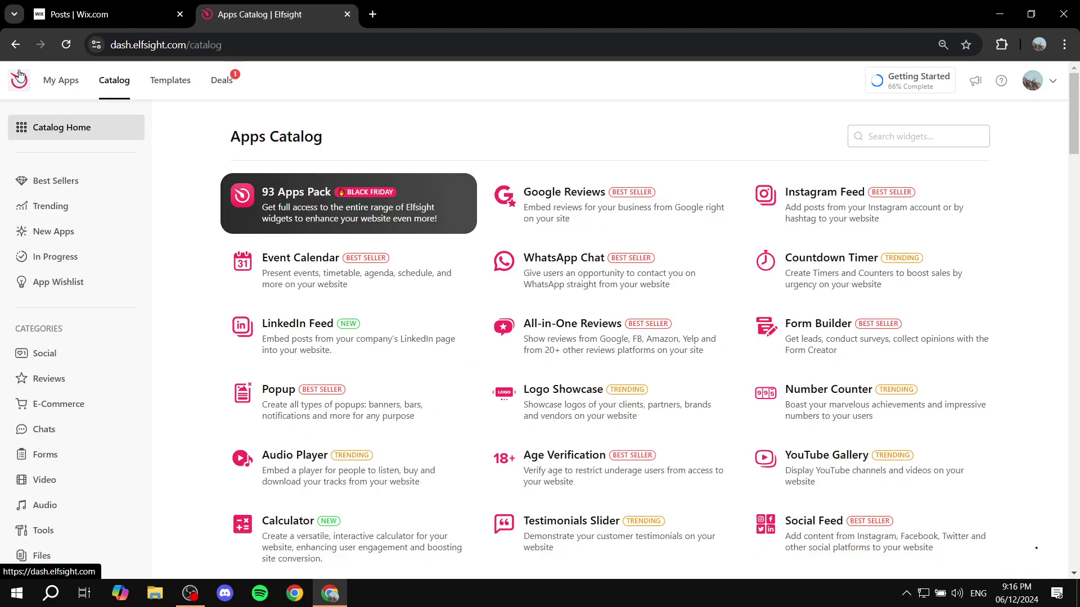
# Step: Open the Untitled Audio Player from My Apps and review its tracks, layout and style
pyautogui.click(64, 88)
pyautogui.scroll(-1, 472, 323)
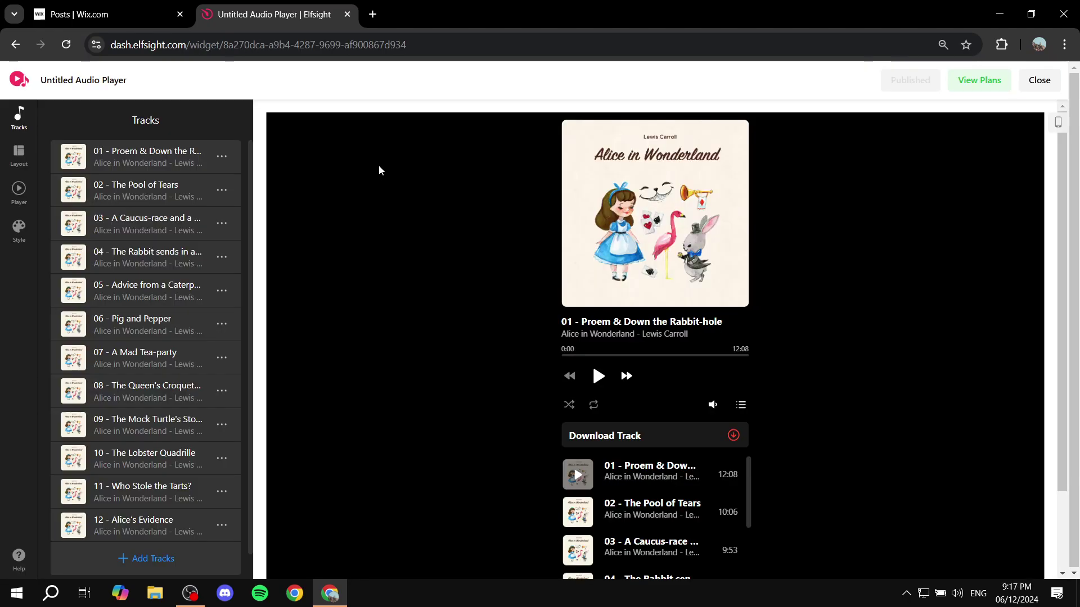
pyautogui.click(221, 158)
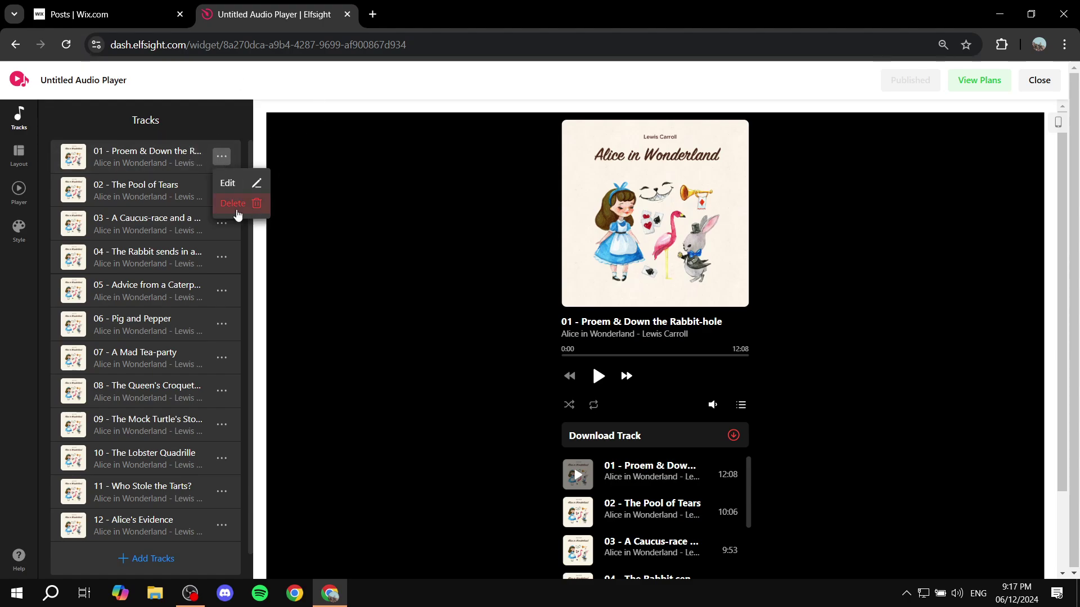
pyautogui.click(221, 156)
pyautogui.scroll(-1, 209, 262)
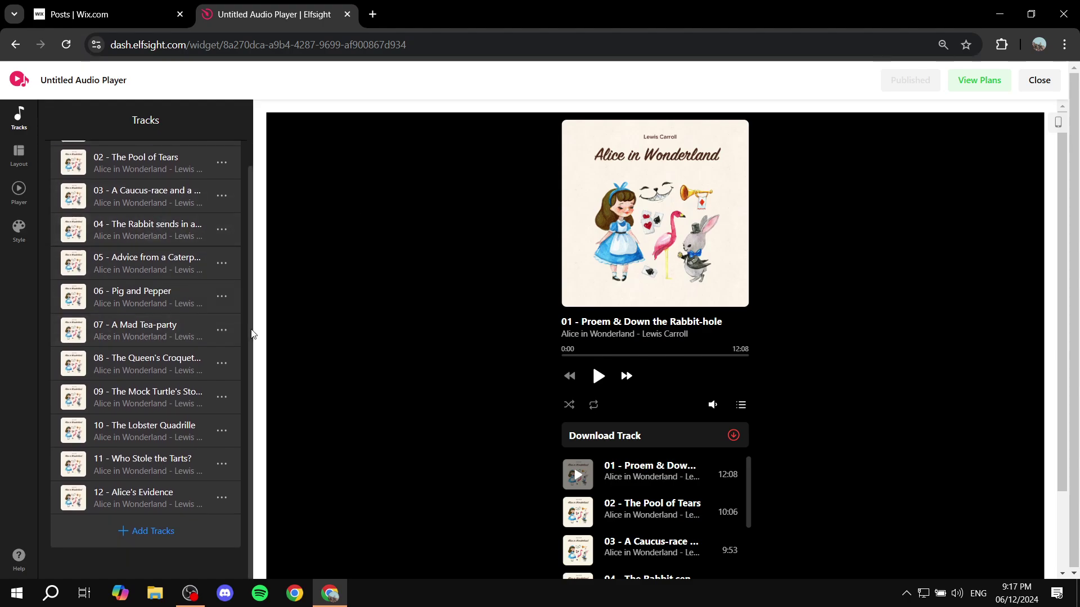
pyautogui.scroll(1, 204, 226)
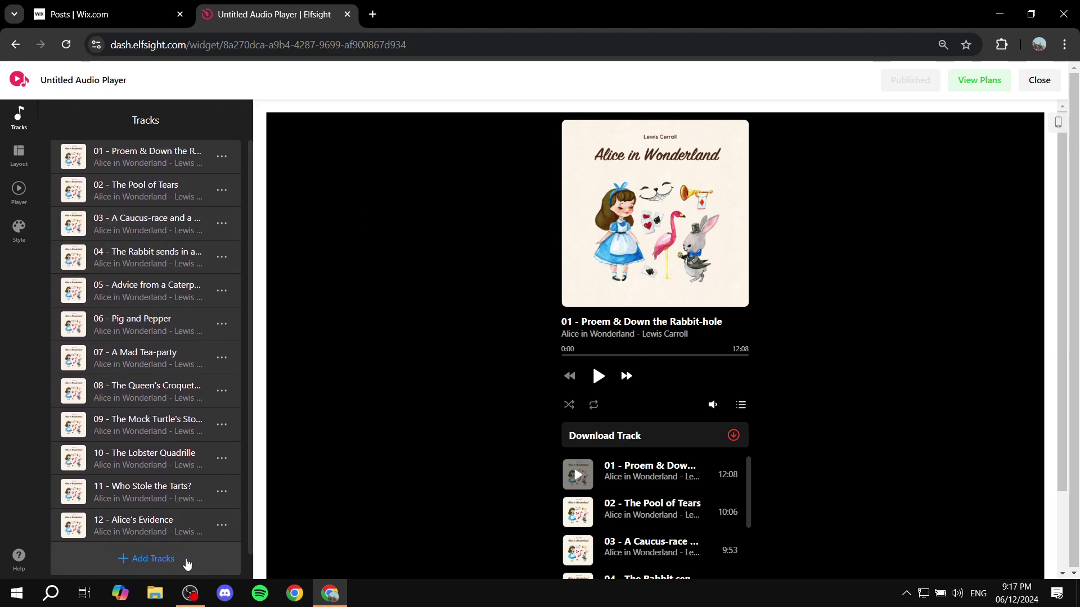
pyautogui.click(26, 156)
pyautogui.click(18, 230)
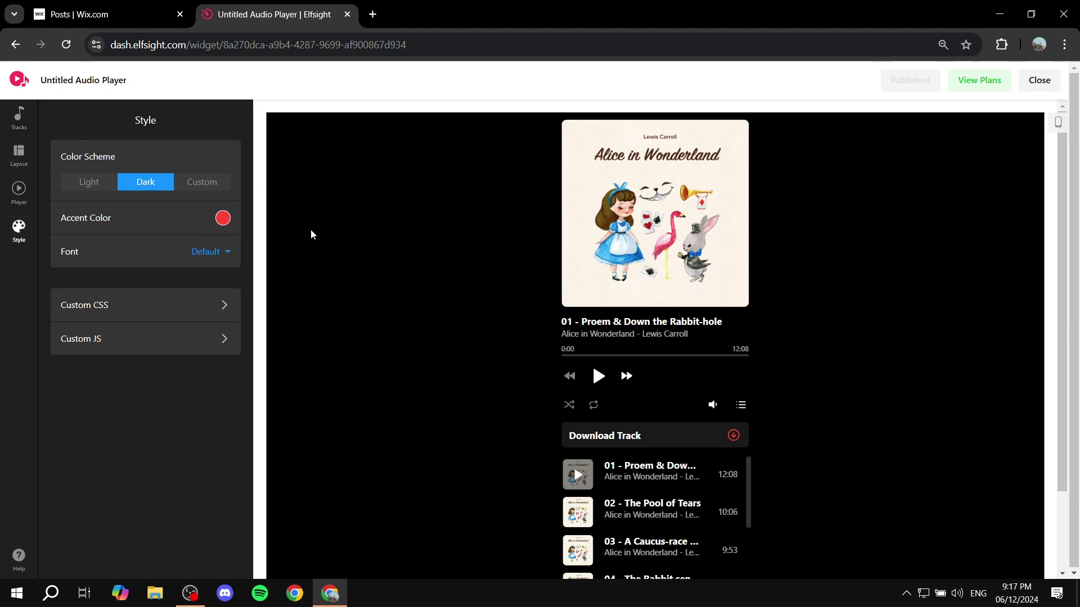
pyautogui.click(19, 117)
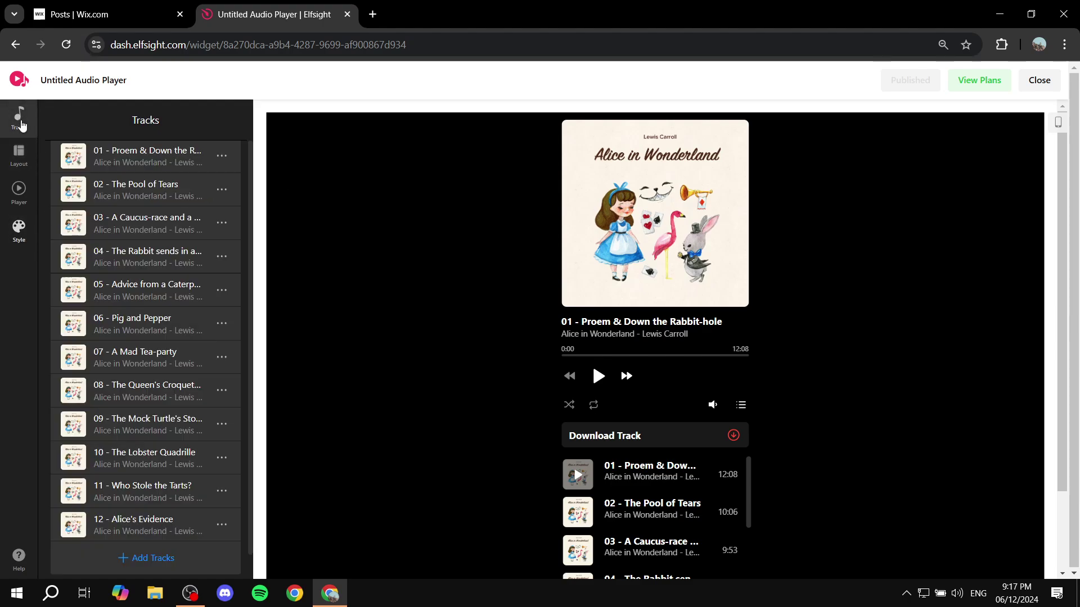
# Step: Copy the Untitled Audio Player's install code and switch back to the Wix tab
pyautogui.click(1033, 81)
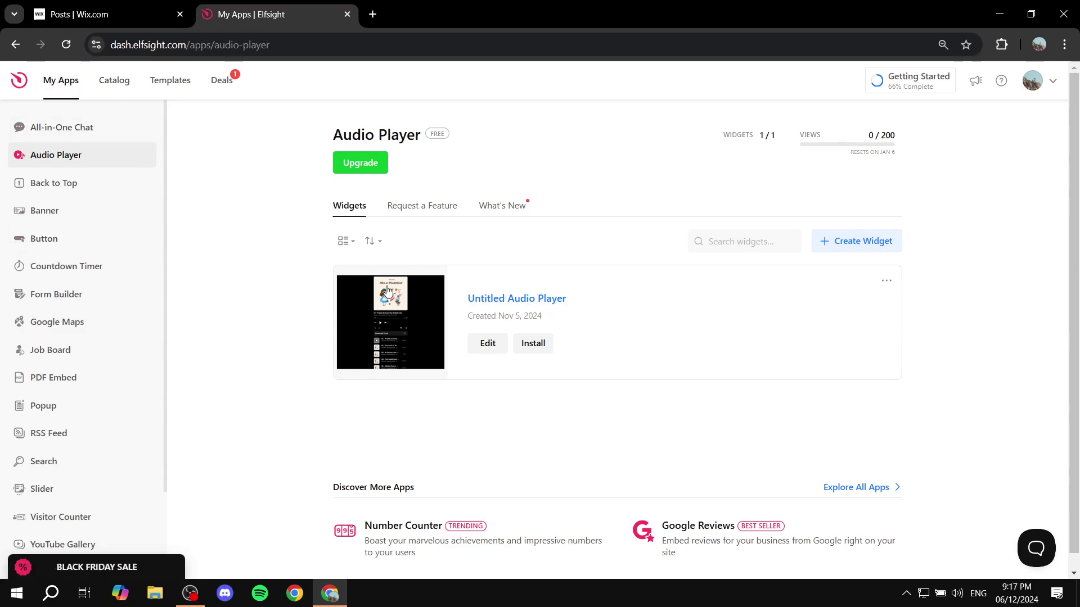
pyautogui.click(534, 345)
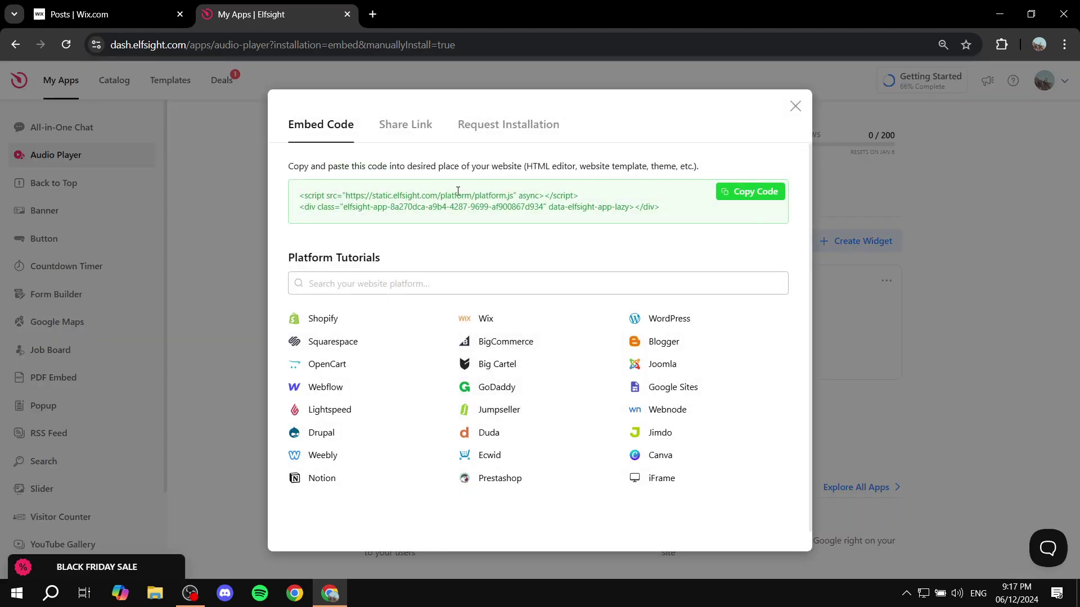
pyautogui.click(761, 193)
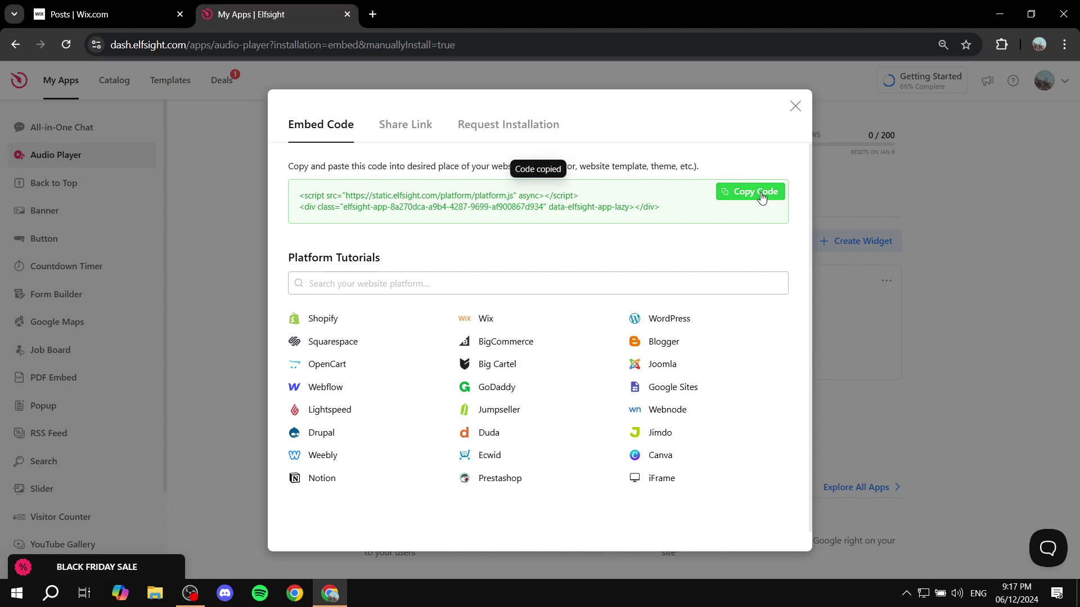
pyautogui.hotkey('ctrl', 'shift', 'Tab')
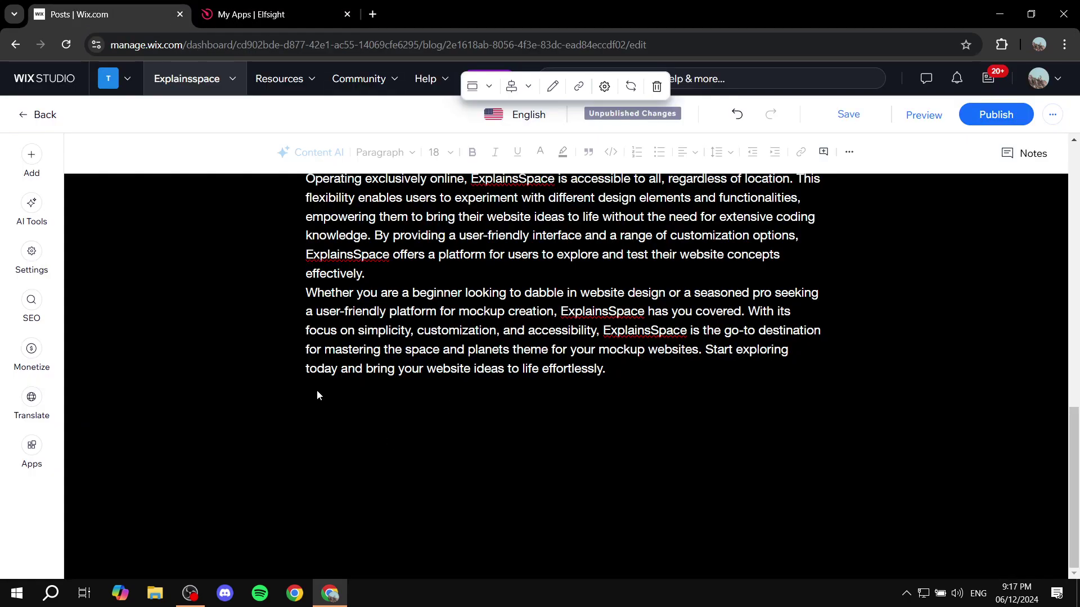
# Step: Add an HTML code block at the post's end, paste the Elfsight embed code, and save
pyautogui.click(31, 153)
pyautogui.scroll(-5, 197, 397)
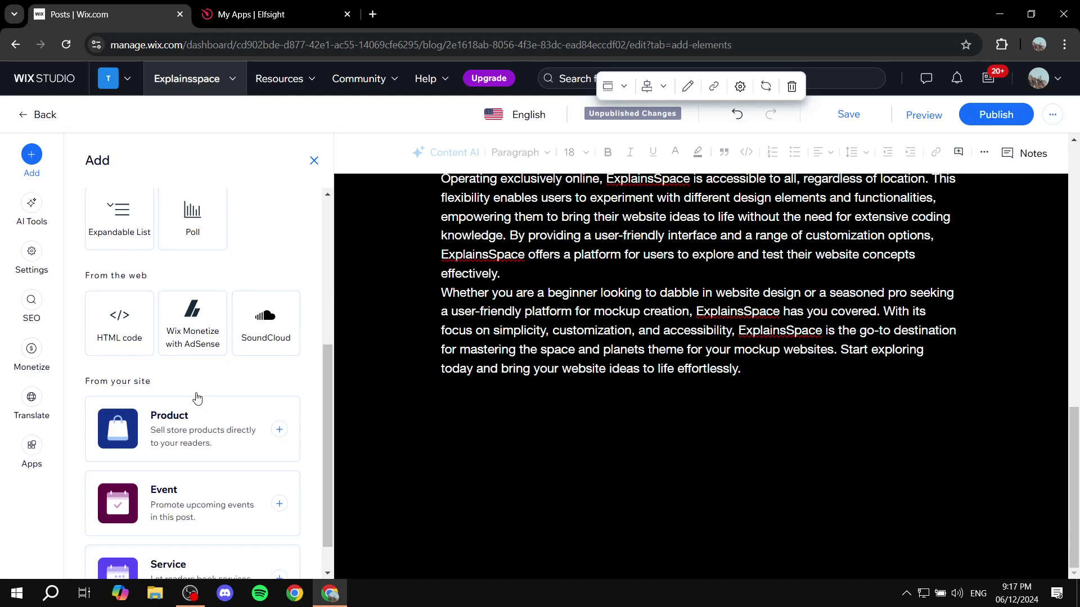
pyautogui.click(119, 324)
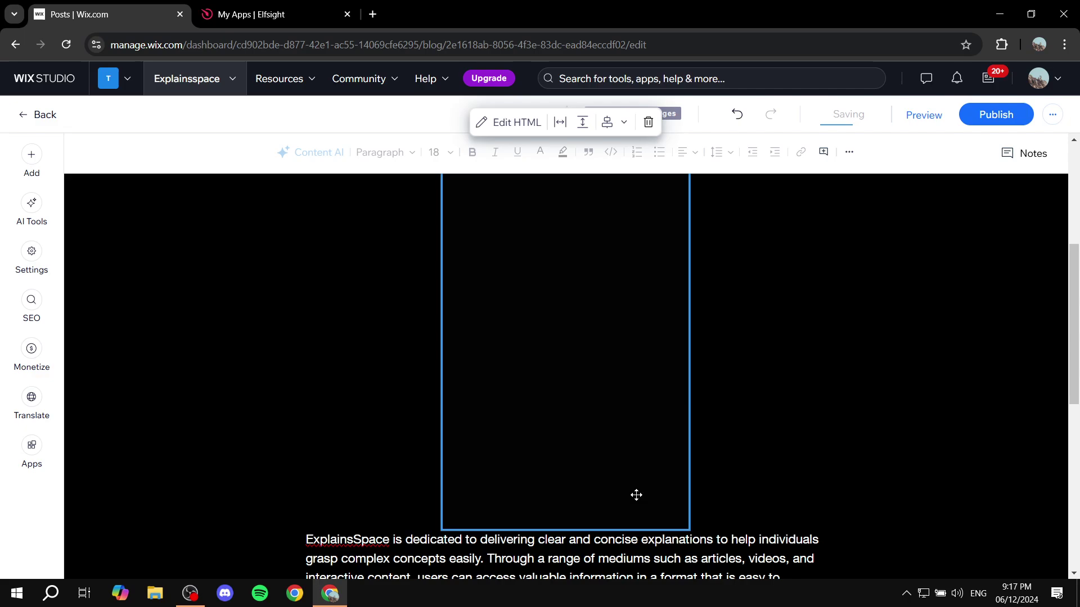
pyautogui.scroll(-3, 641, 456)
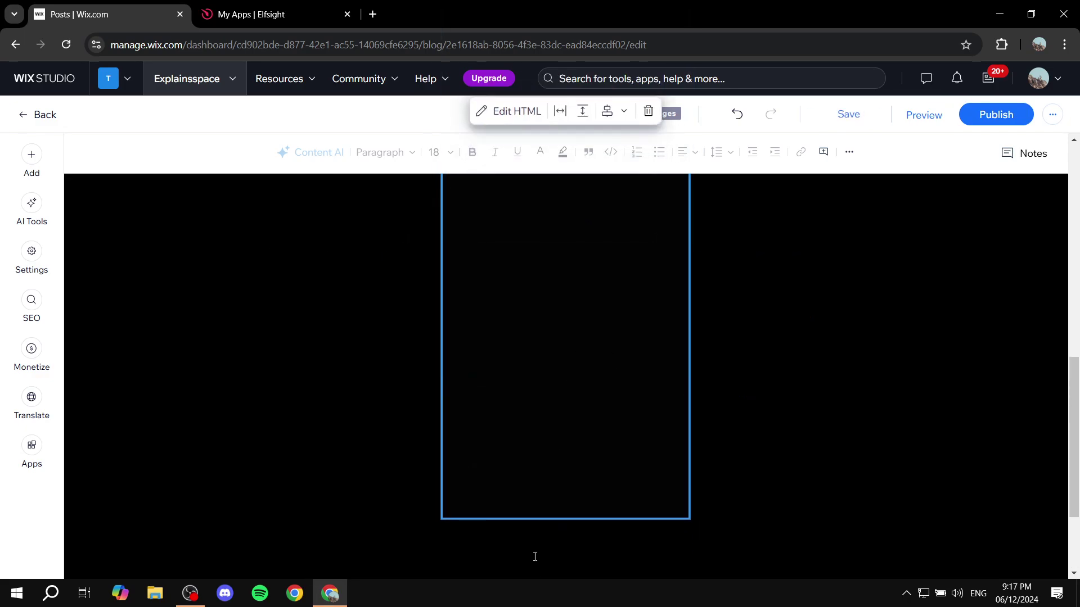
pyautogui.click(522, 463)
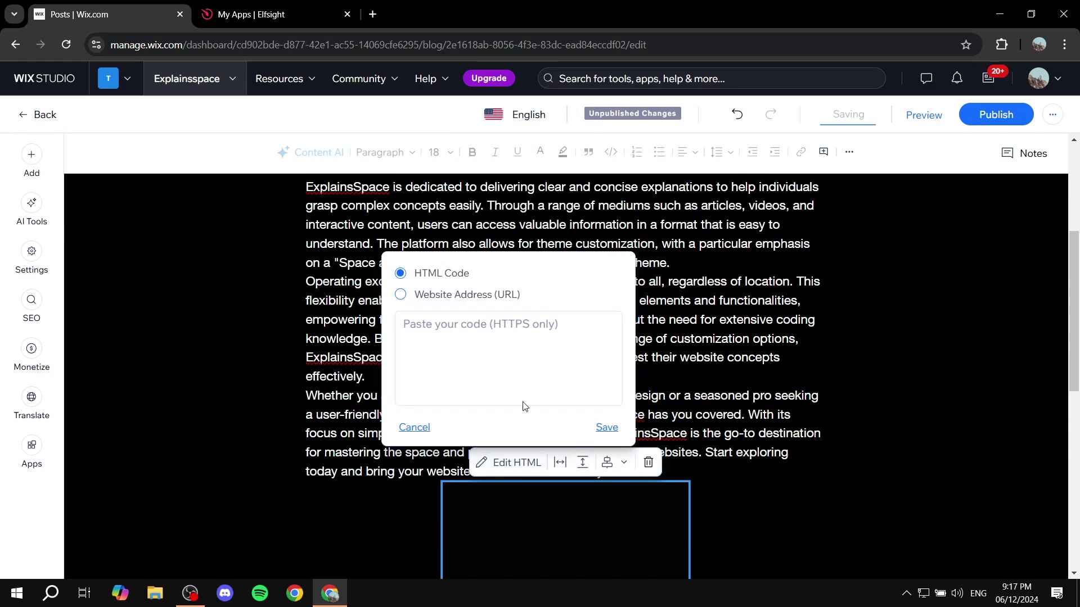
pyautogui.click(511, 342)
pyautogui.hotkey('ctrl', 'v')
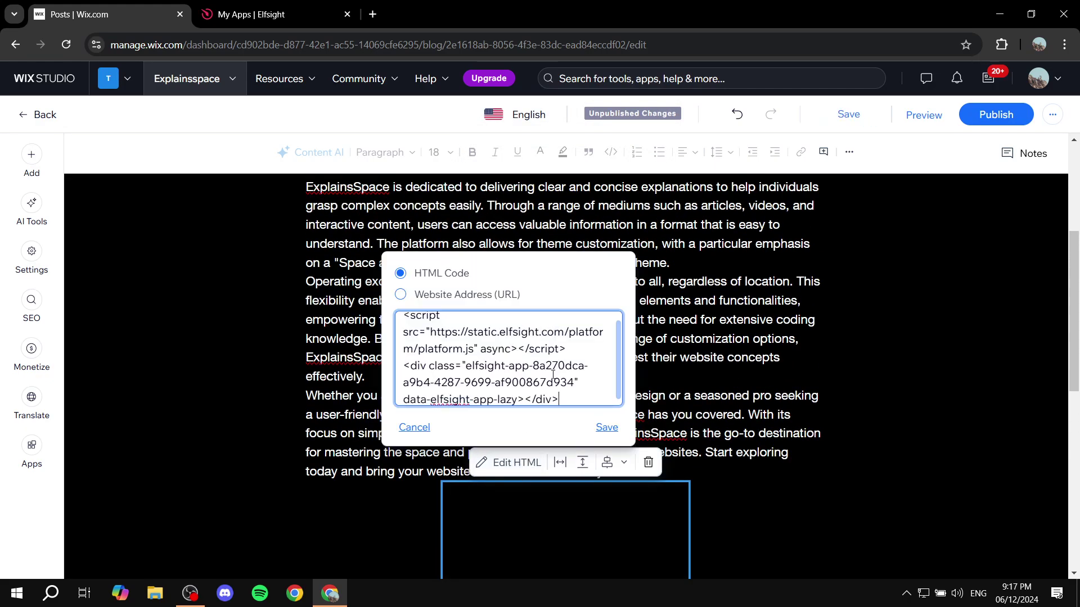
pyautogui.click(606, 427)
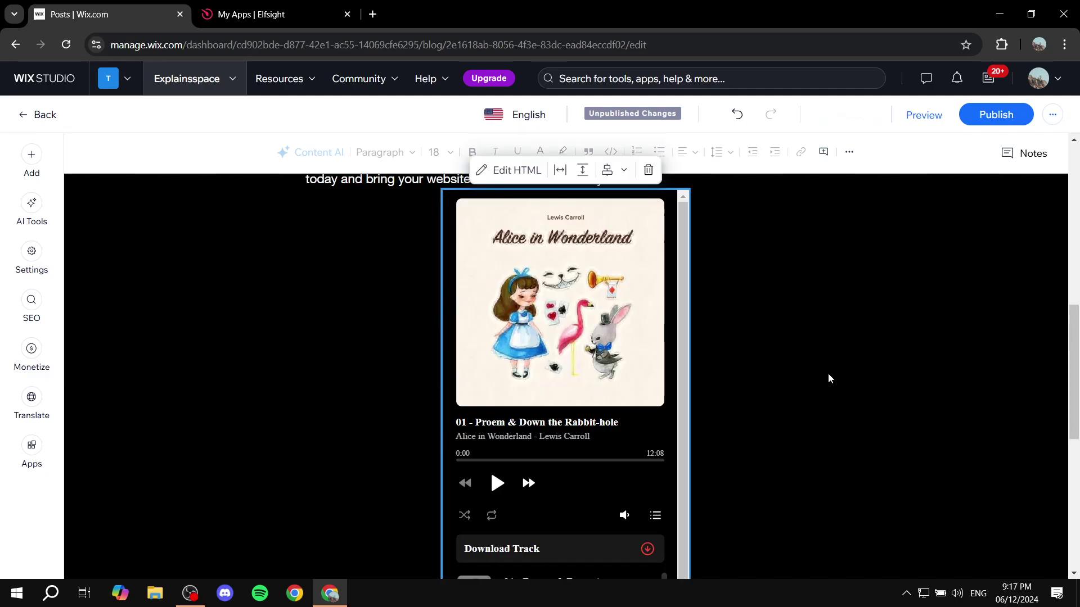
pyautogui.scroll(-4, 828, 374)
pyautogui.scroll(5, 812, 384)
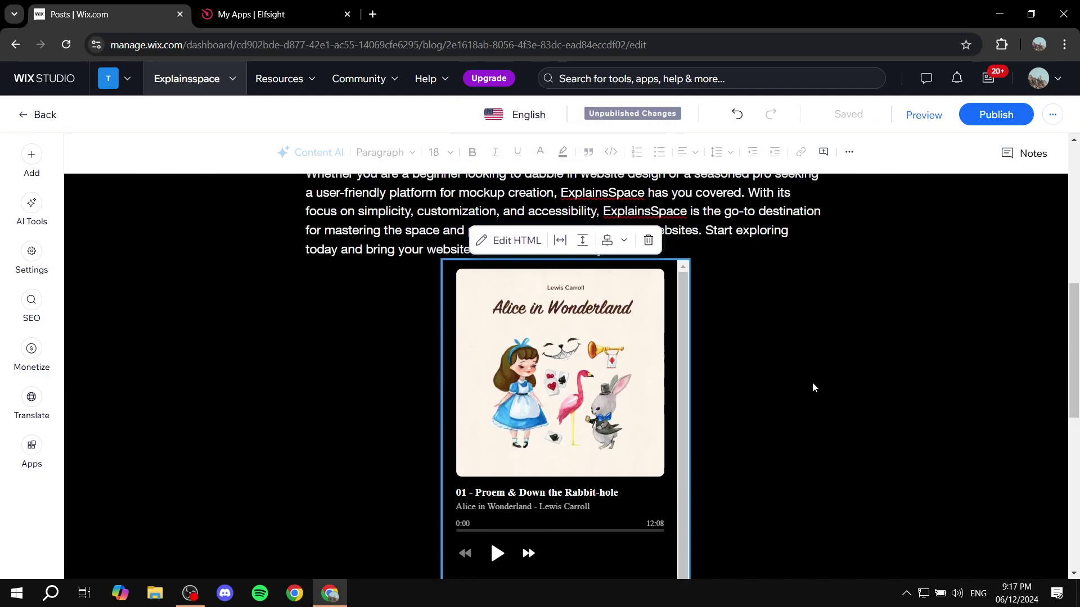